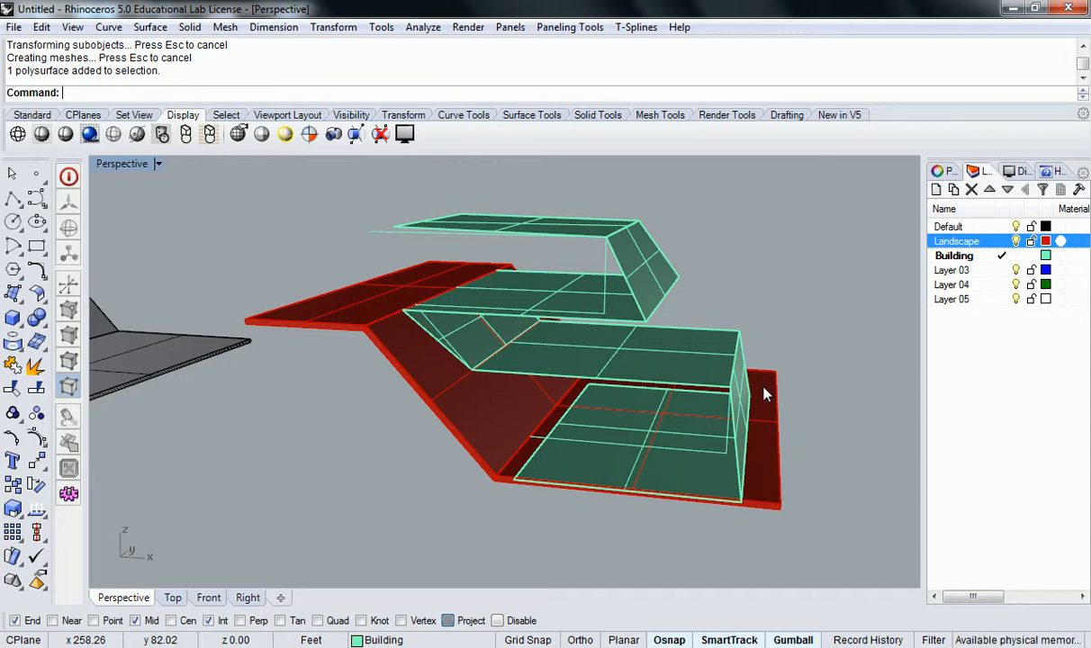
Start OffsetSrf on the folded building polysurface.
right_drag(776, 372, 604, 439)
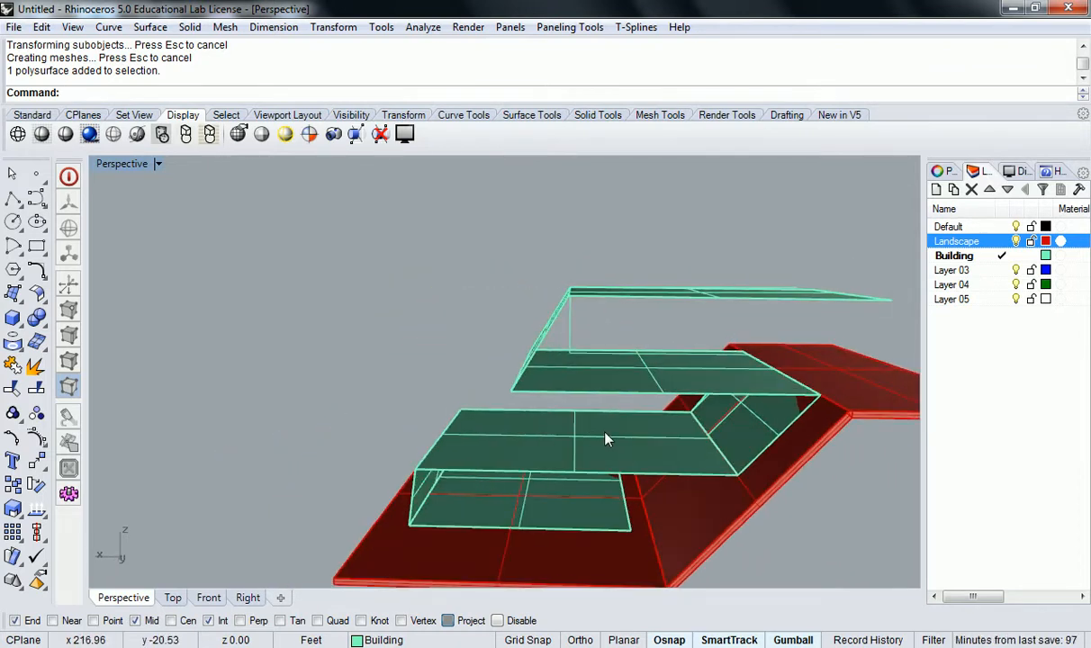
click(629, 383)
key(Escape)
text(Offse)
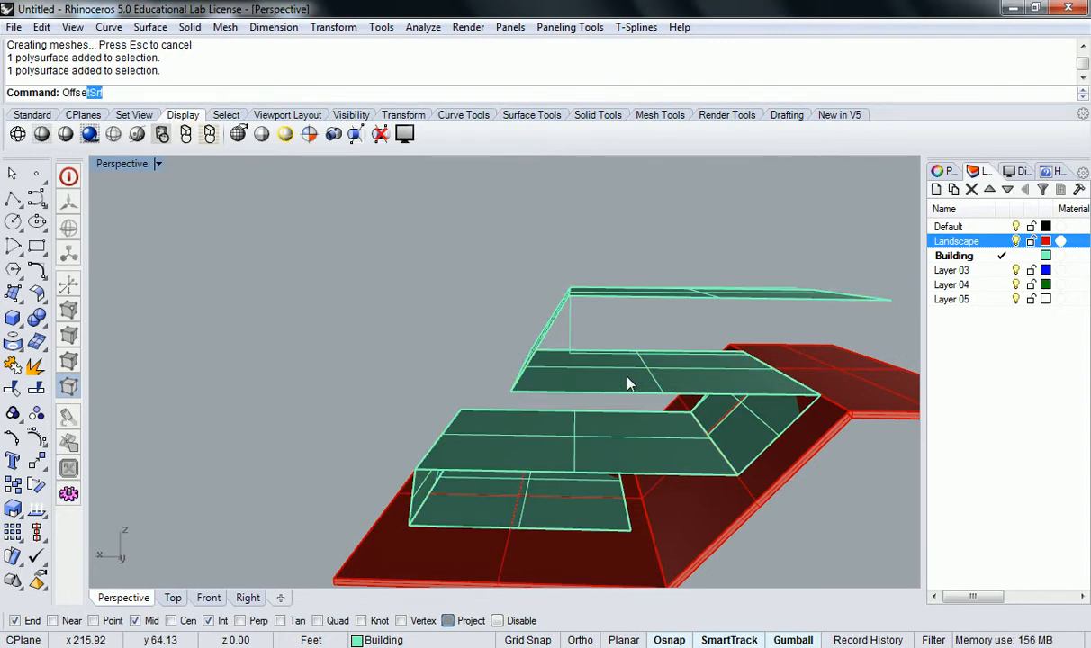
text(tSrf)
key(Return)
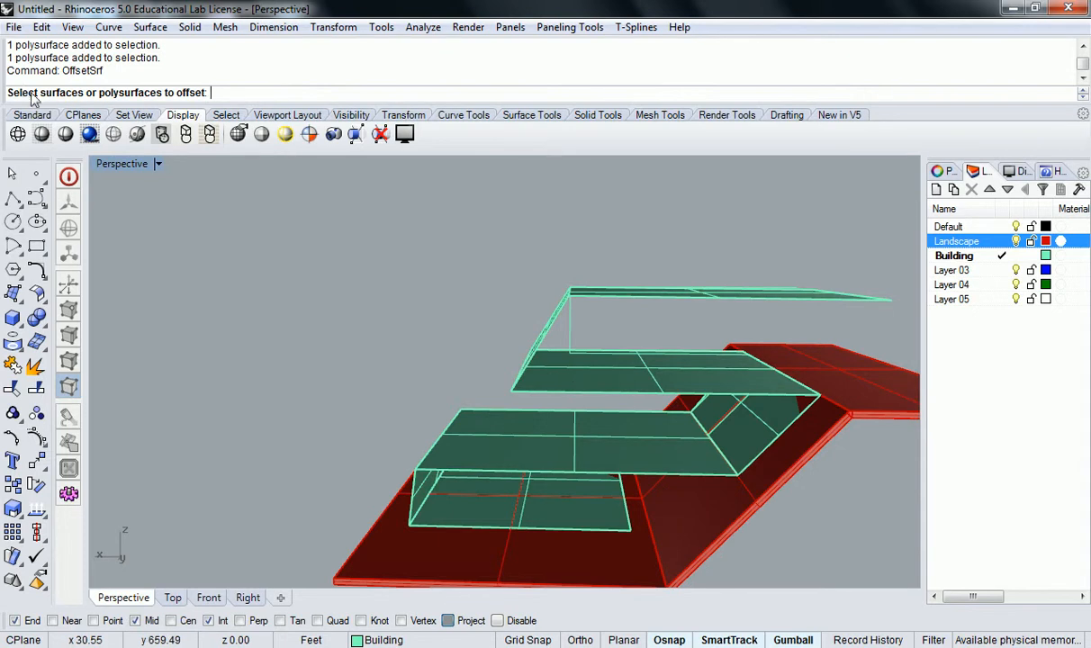
right_drag(640, 370, 629, 389)
click(630, 390)
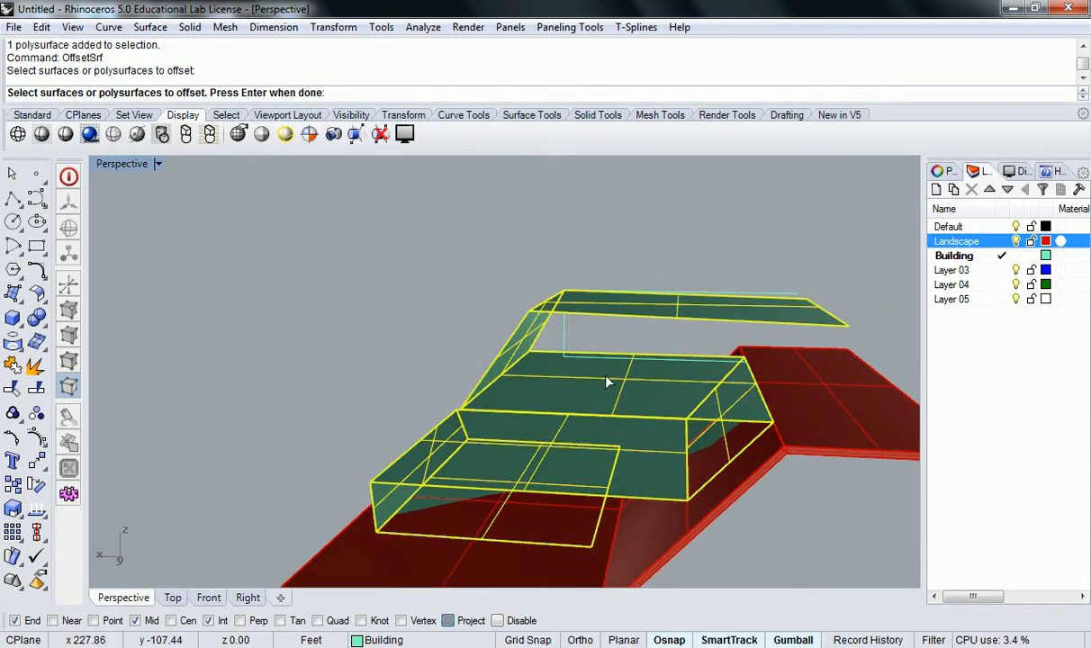
key(Return)
Examine which way the offset direction arrows point along the folded building, using the four-viewport layout and the Front view.
right_drag(642, 476, 576, 431)
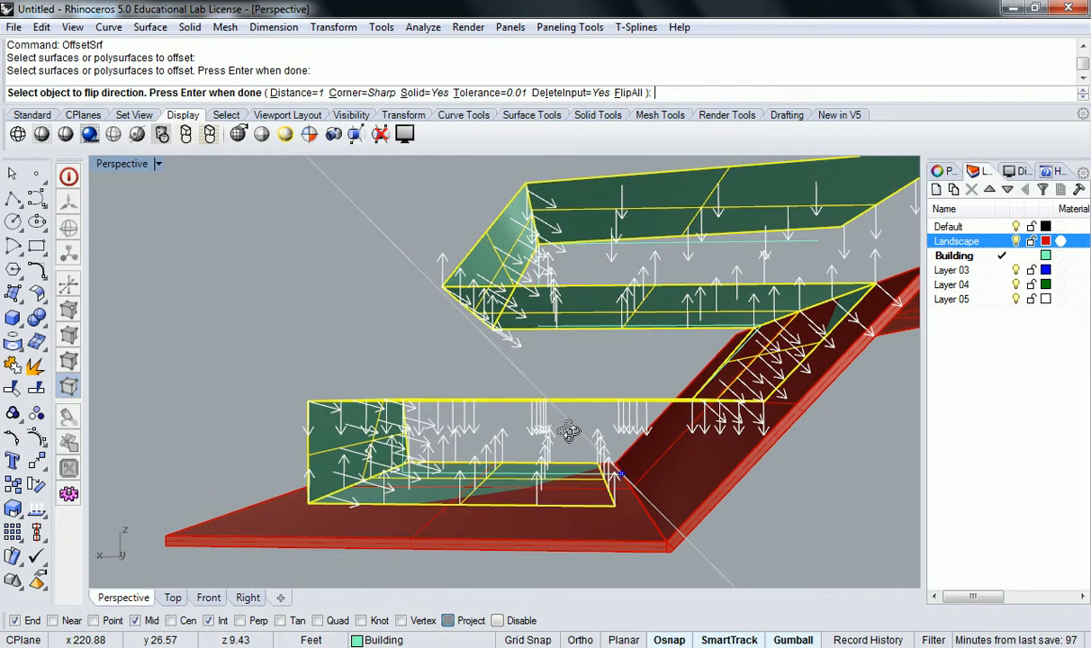
double_click(122, 167)
right_drag(268, 491, 377, 514)
scroll(377, 514, down, 2)
right_drag(307, 448, 334, 452)
scroll(360, 505, up, 2)
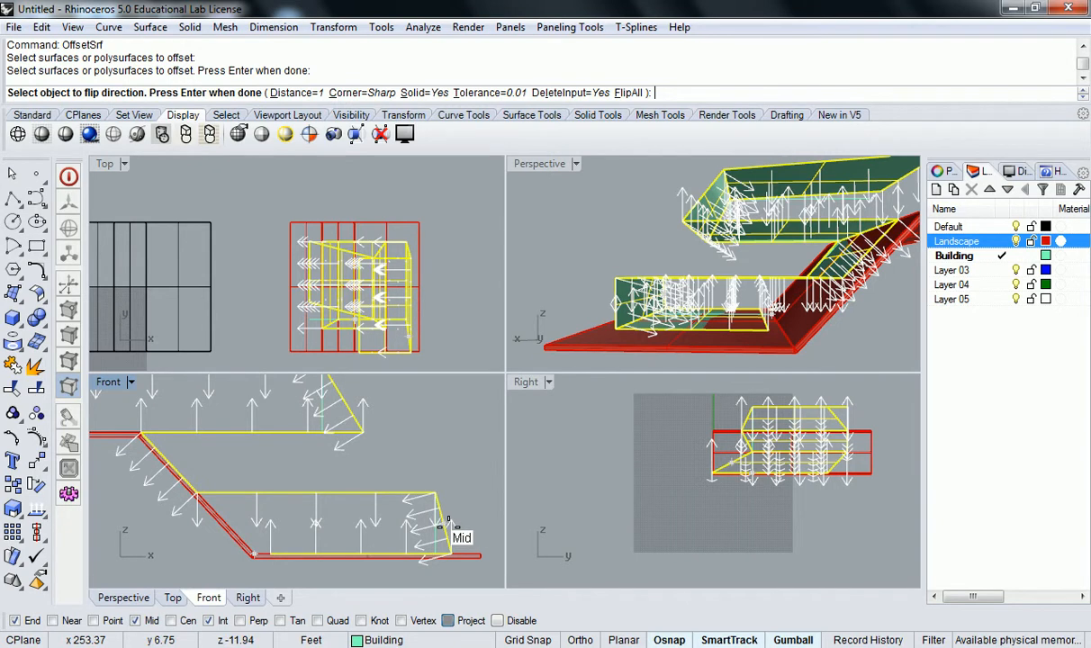
right_drag(273, 515, 385, 527)
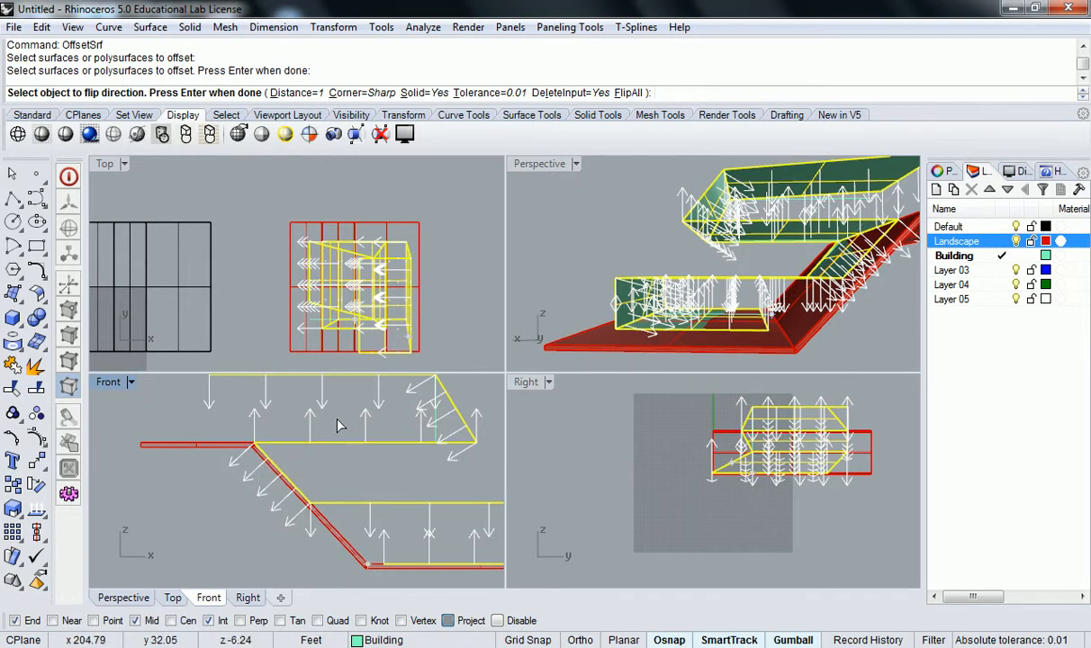
right_drag(395, 467, 347, 474)
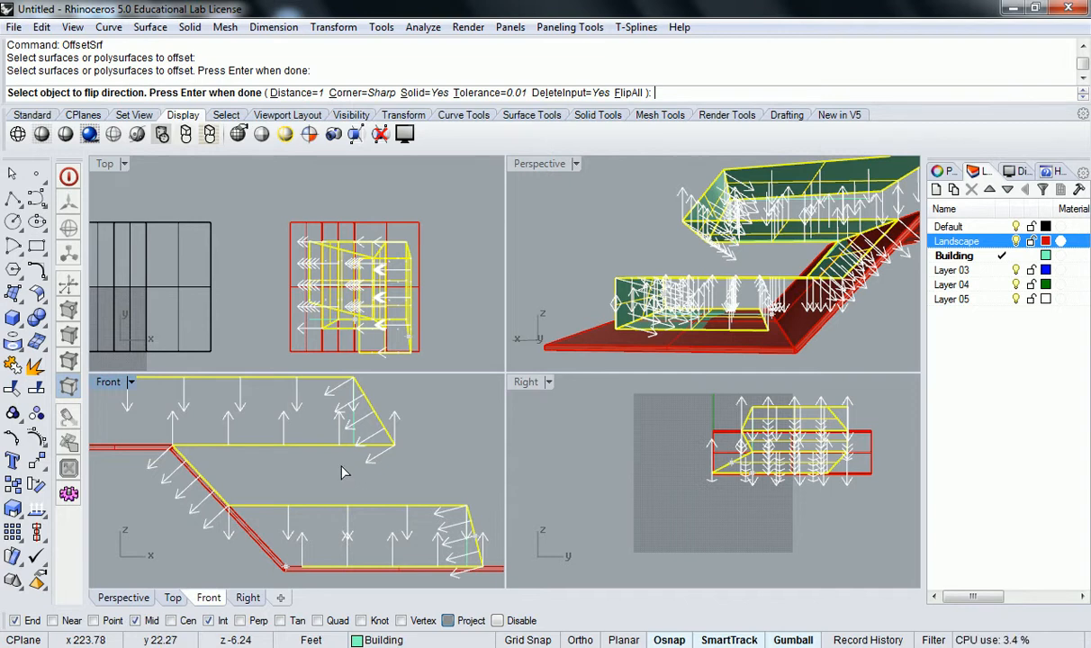
right_drag(225, 470, 289, 472)
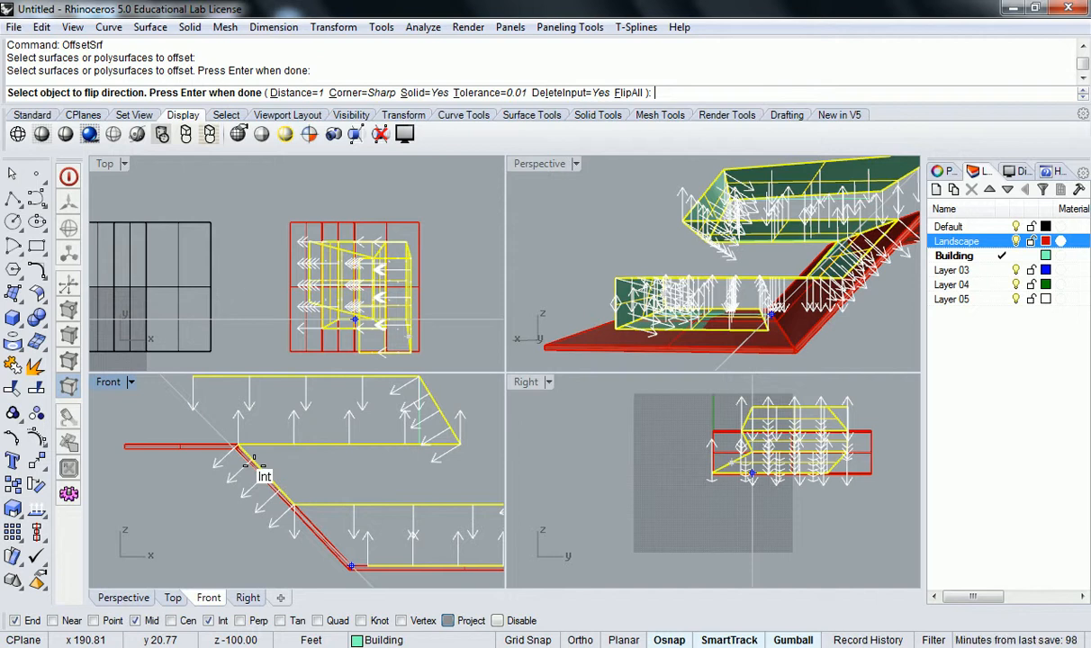
right_drag(427, 450, 338, 456)
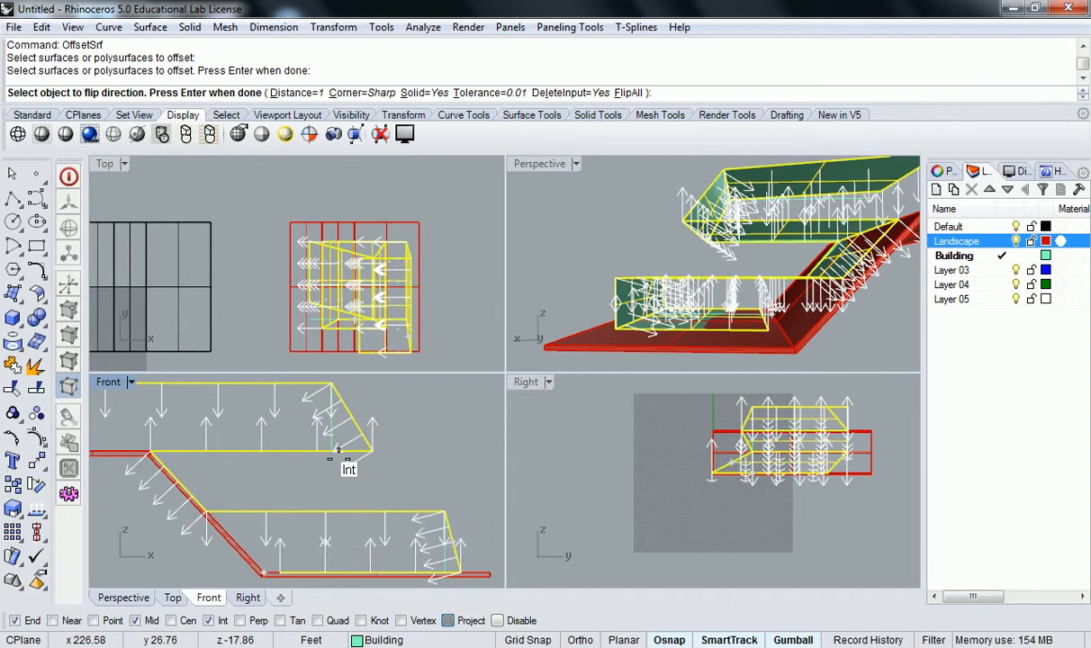
Set the offset distance to 6" and complete the solid offset of the building polysurface.
click(307, 94)
text(6")
key(Return)
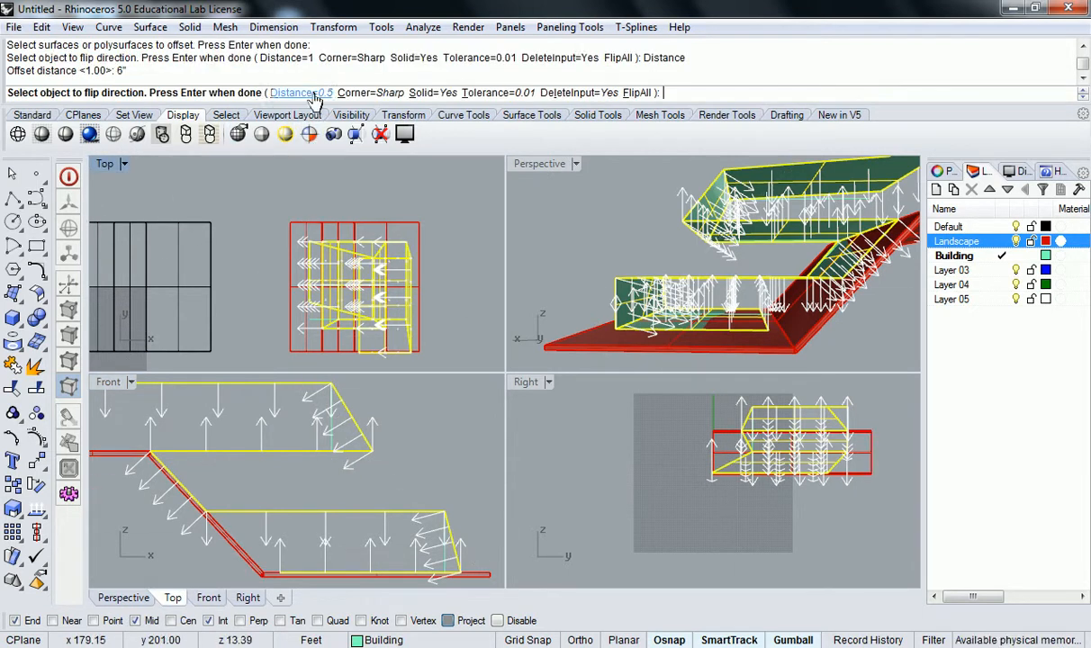
key(Return)
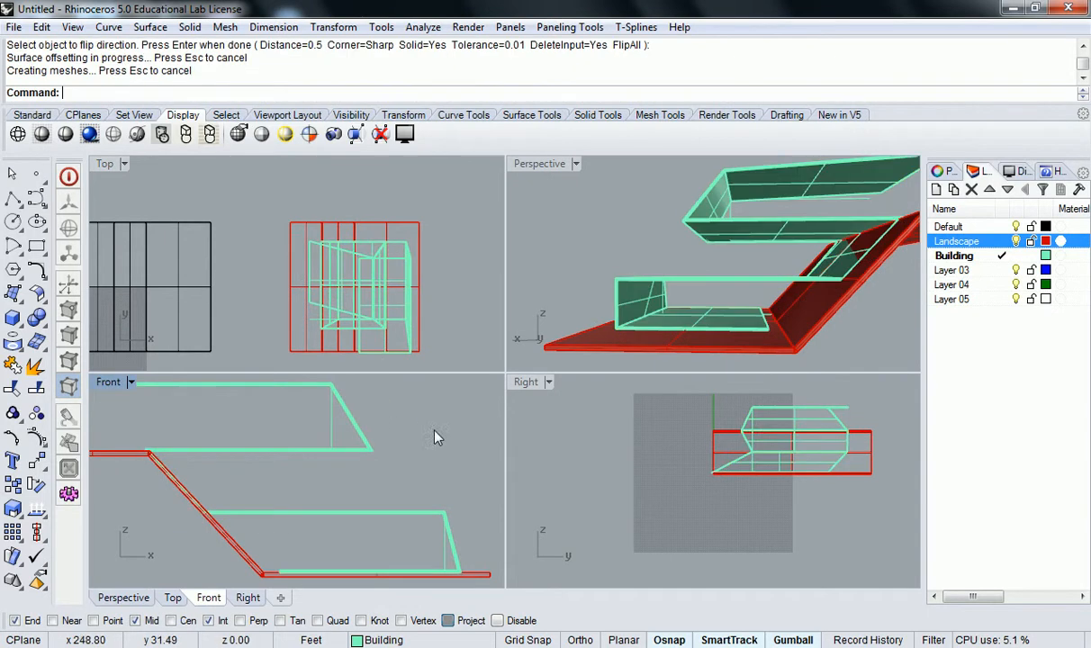
Move the thickened building off the landscape in the Top view to show it on its own.
right_drag(628, 358, 763, 272)
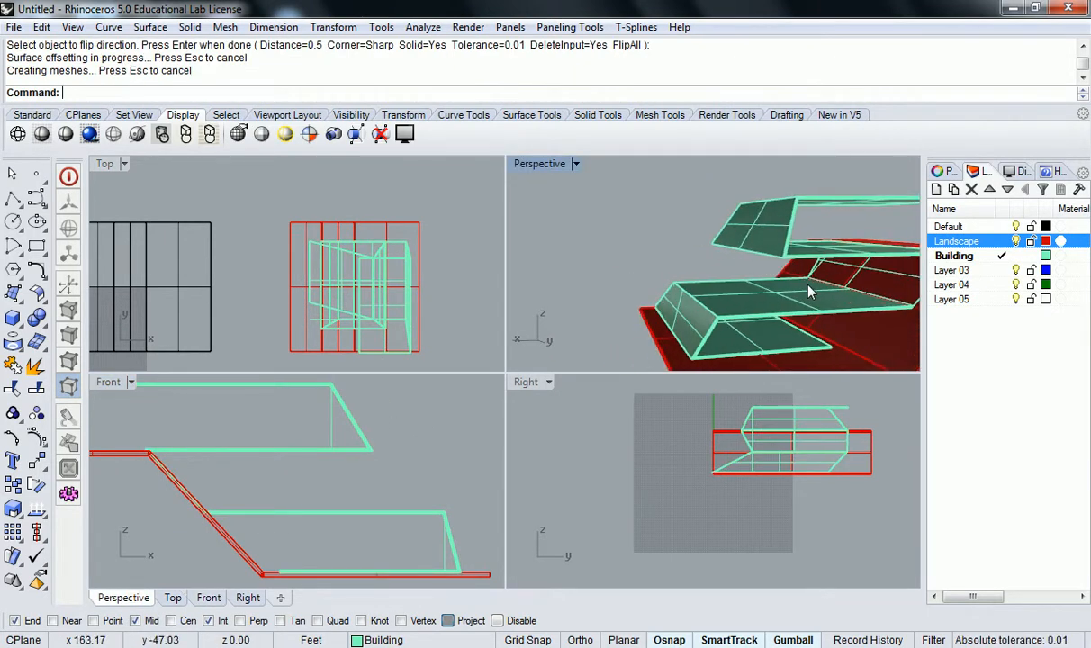
click(747, 295)
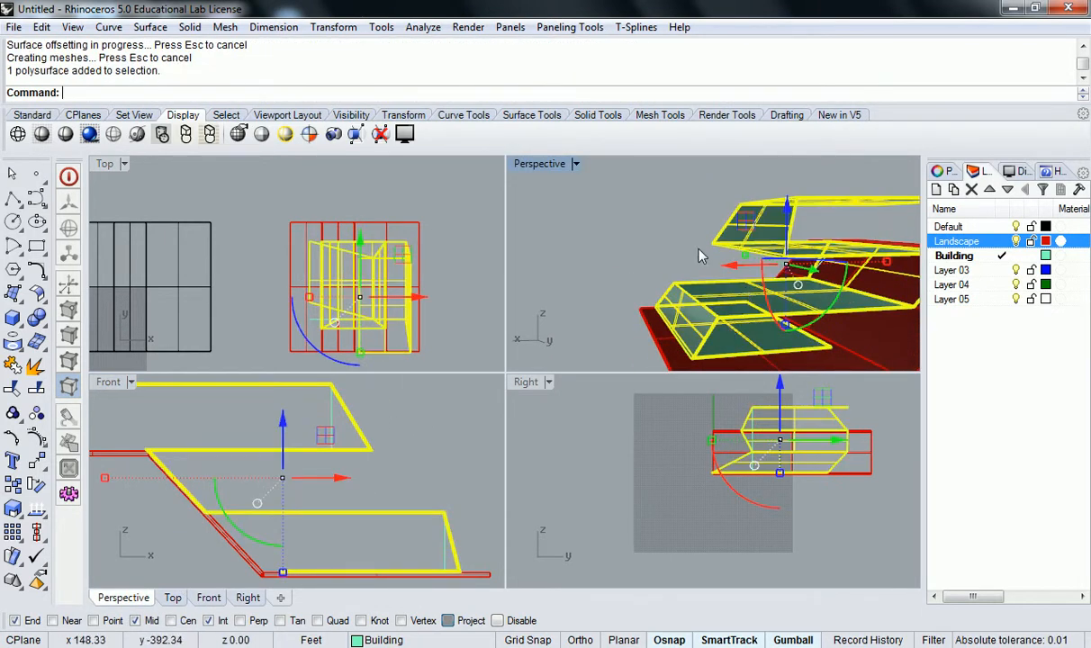
scroll(648, 237, down, 3)
scroll(682, 463, down, 3)
scroll(391, 243, down, 2)
right_drag(402, 251, 392, 270)
drag(350, 260, 337, 166)
right_drag(762, 355, 706, 338)
key(Escape)
scroll(705, 330, up, 4)
right_drag(621, 312, 755, 256)
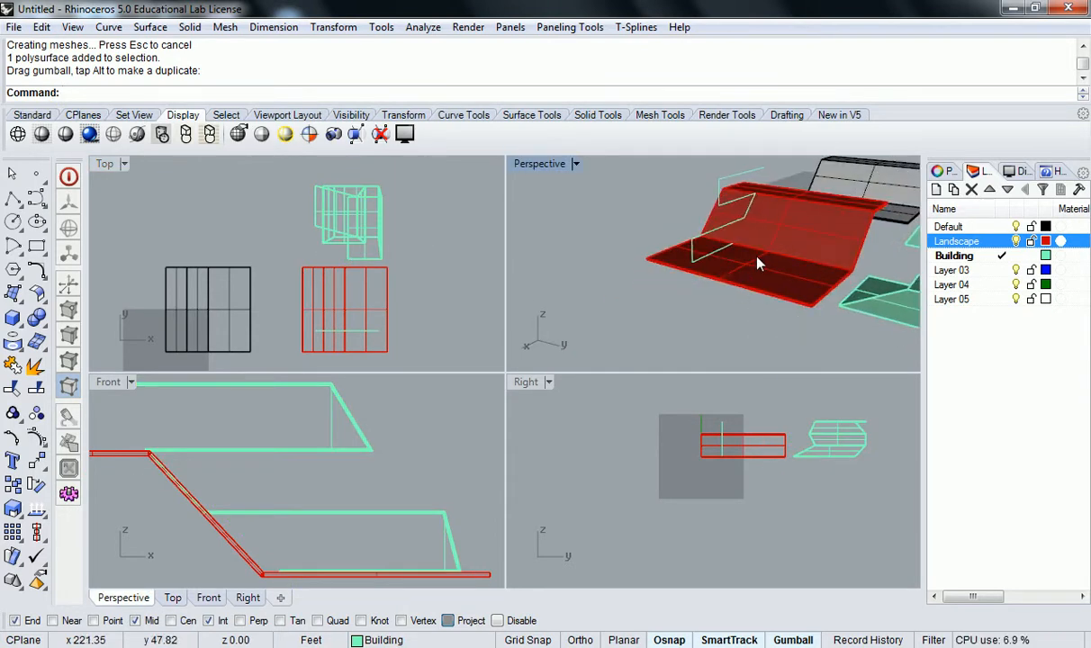
Undo both the building's move and its surface offset.
key(ctrl+z)
key(ctrl+z)
mouse_move(431, 289)
right_down()
mouse_move(416, 311)
mouse_move(396, 296)
mouse_move(419, 277)
right_up()
click(776, 315)
right_drag(775, 314, 789, 246)
scroll(629, 302, up, 2)
scroll(780, 236, up, 5)
scroll(770, 256, down, 5)
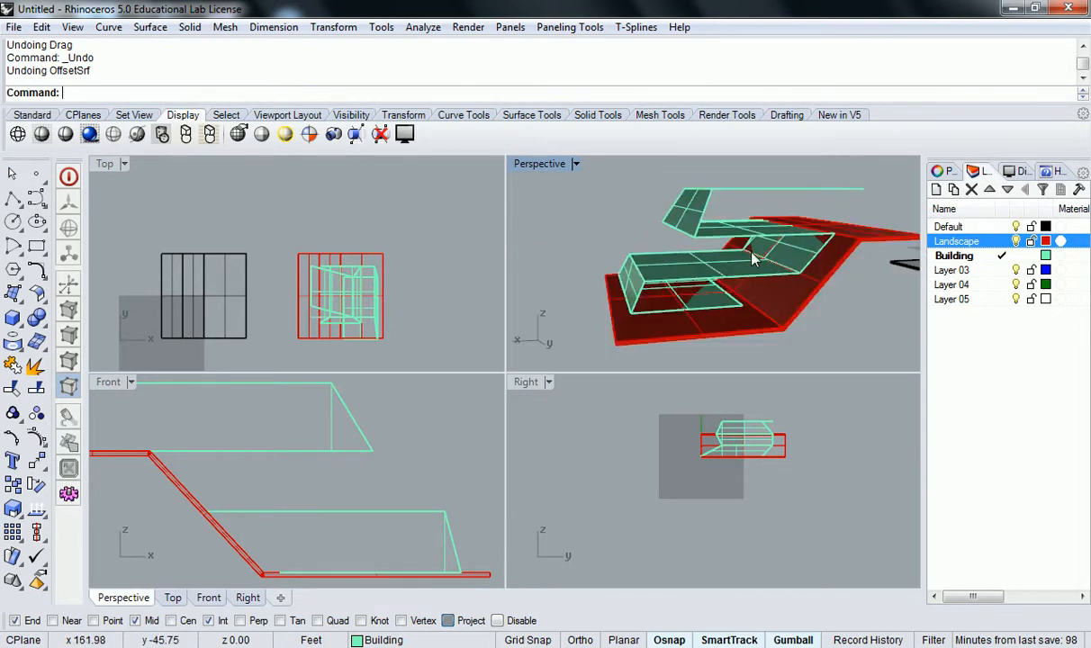
Explode the building polysurface into separate surfaces.
click(686, 270)
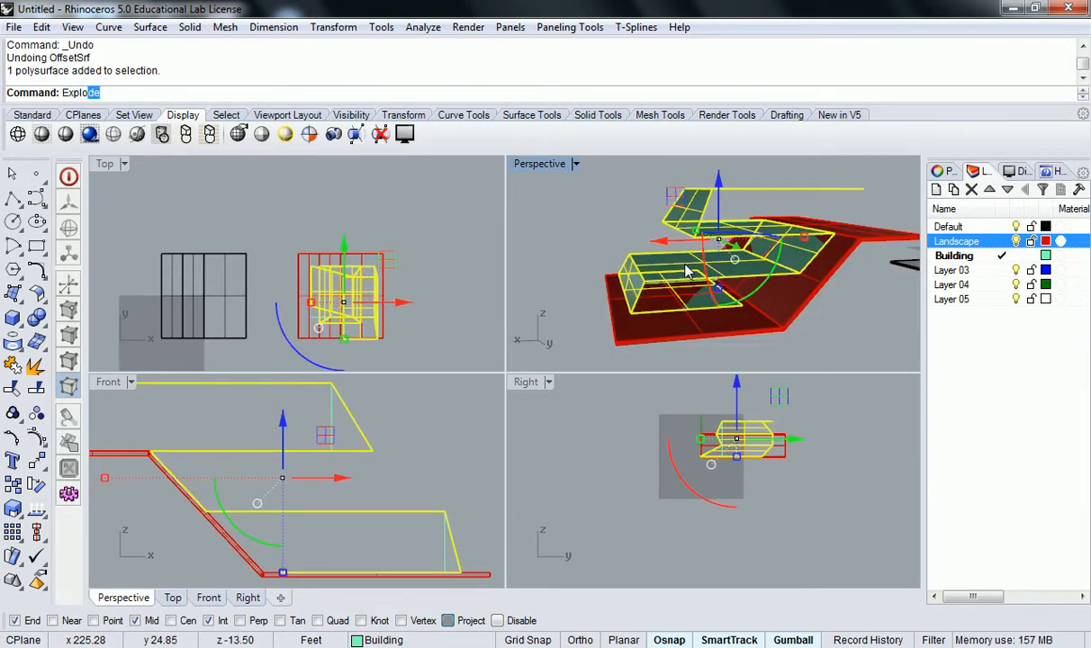
key(Return)
right_drag(680, 263, 780, 256)
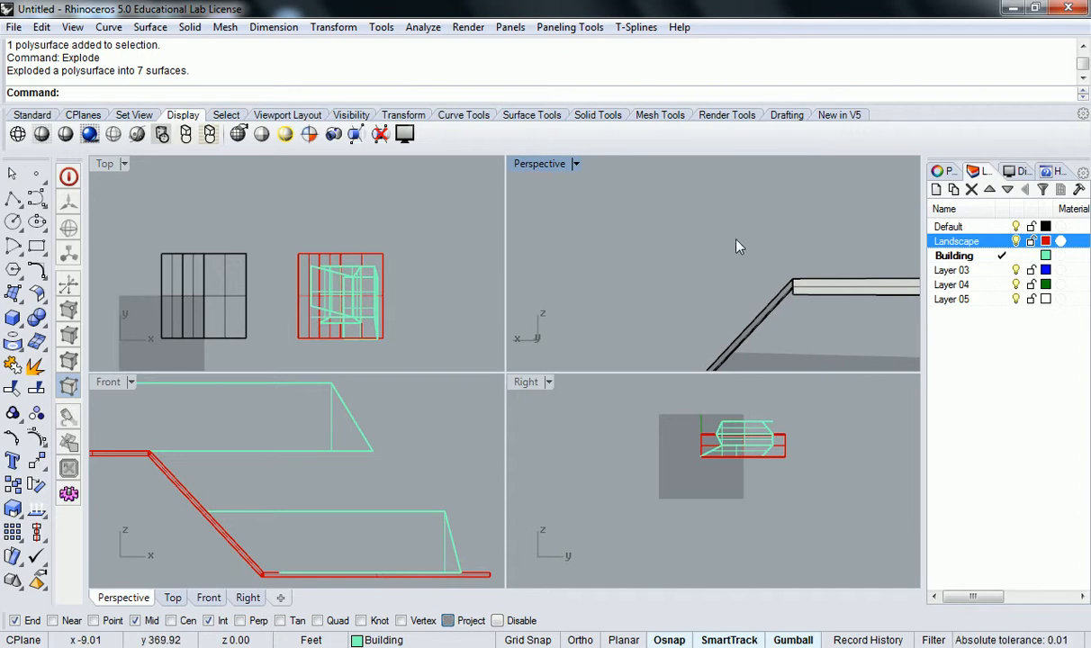
right_drag(358, 297, 331, 306)
right_drag(564, 365, 695, 255)
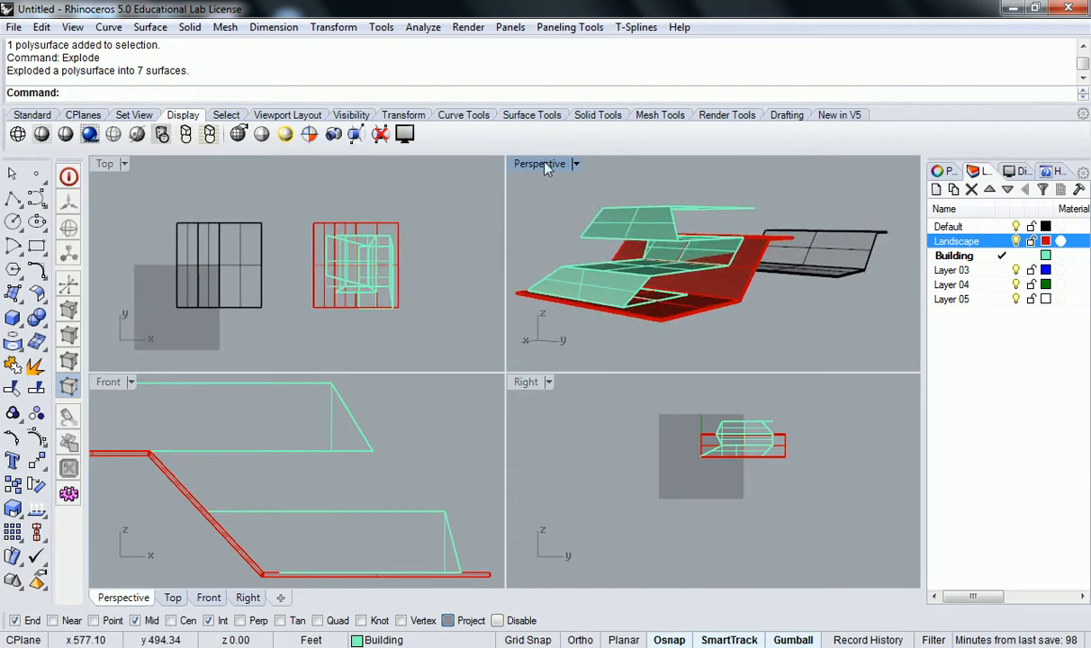
Examine the separated building surfaces up close in a maximized Perspective view, zooming to a selected surface.
double_click(531, 163)
right_drag(595, 292, 657, 420)
click(577, 302)
text(ZS)
key(Return)
key(Escape)
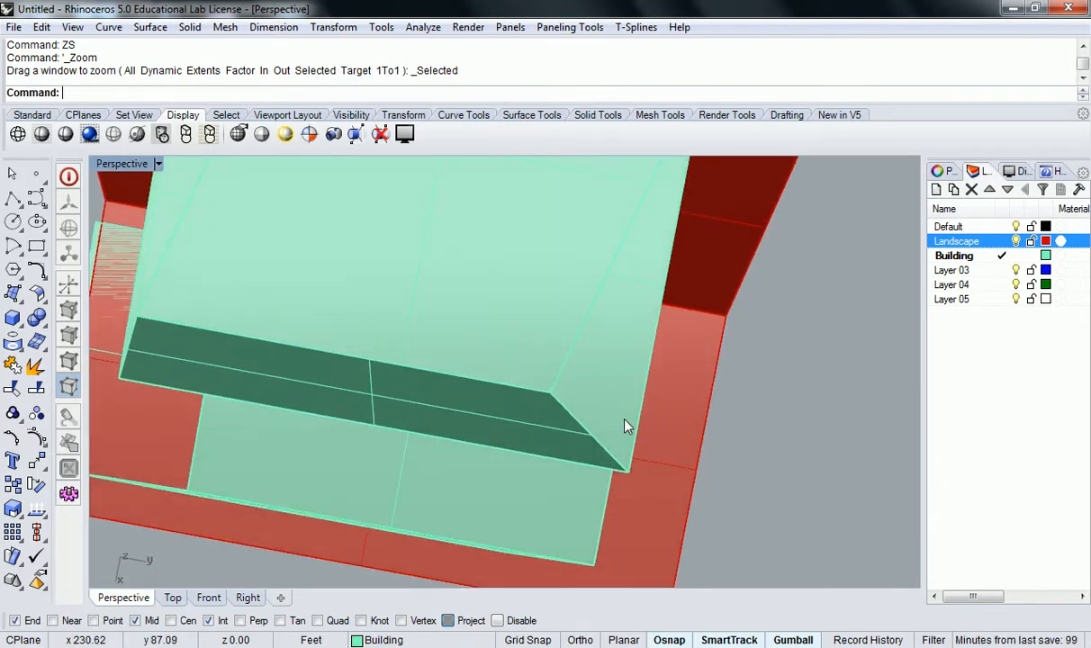
right_drag(628, 426, 263, 245)
right_drag(493, 360, 551, 390)
scroll(480, 381, up, 5)
right_drag(479, 380, 643, 376)
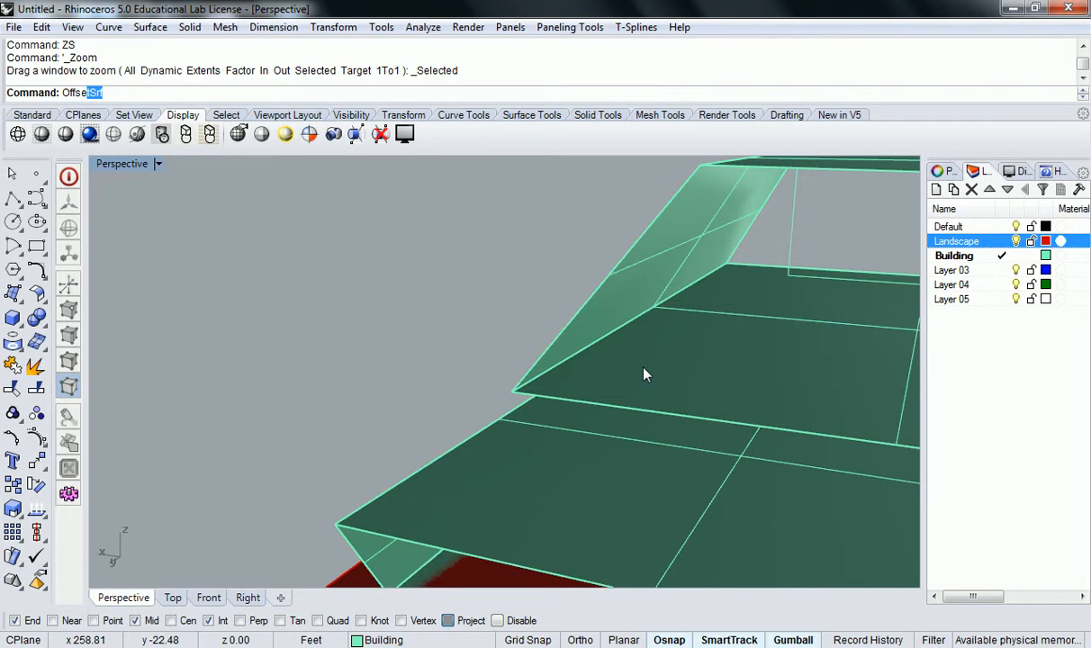
Offset the upper storey's floor surface downward 0.5 ft as a solid with OffsetSrf, flipping the offset direction.
key(Return)
right_drag(796, 342, 749, 328)
click(760, 327)
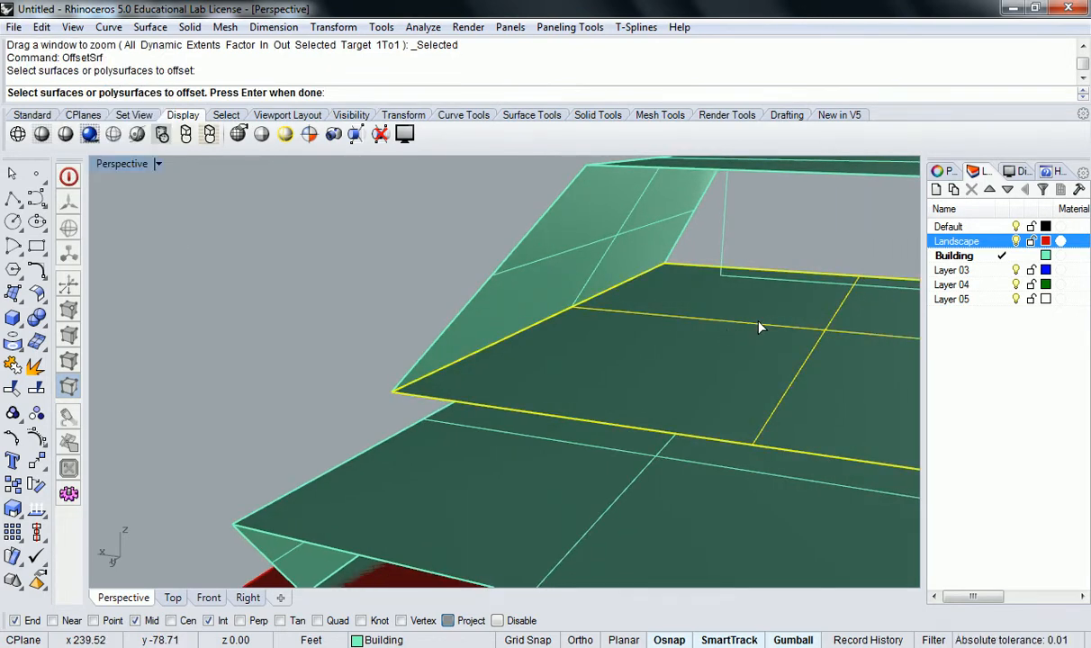
key(Return)
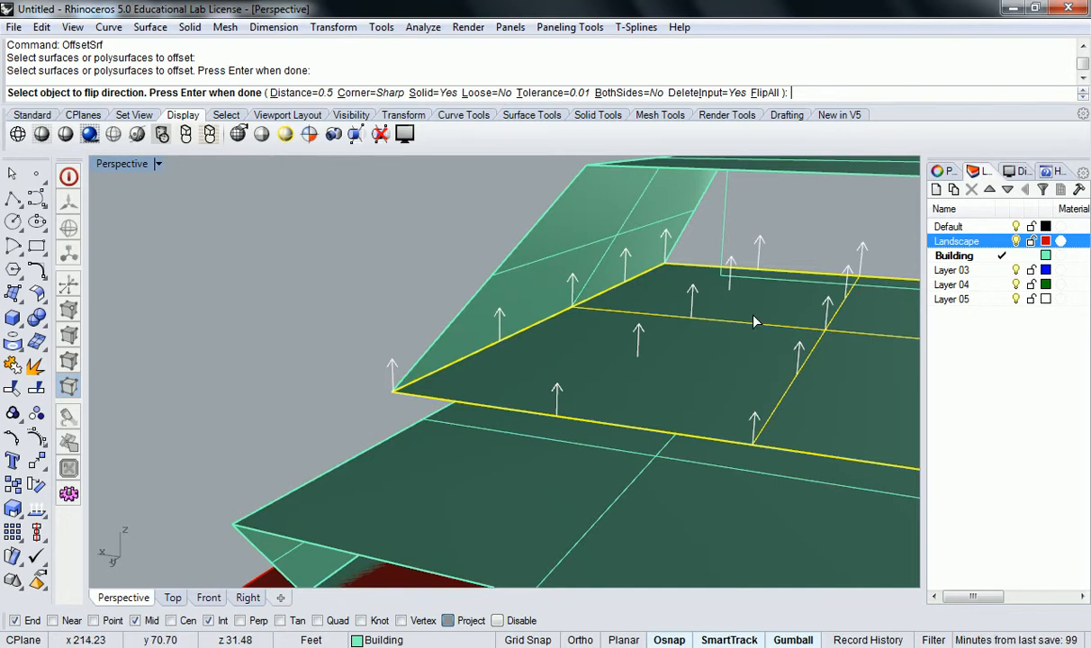
scroll(862, 360, down, 5)
scroll(670, 365, up, 5)
scroll(712, 351, up, 3)
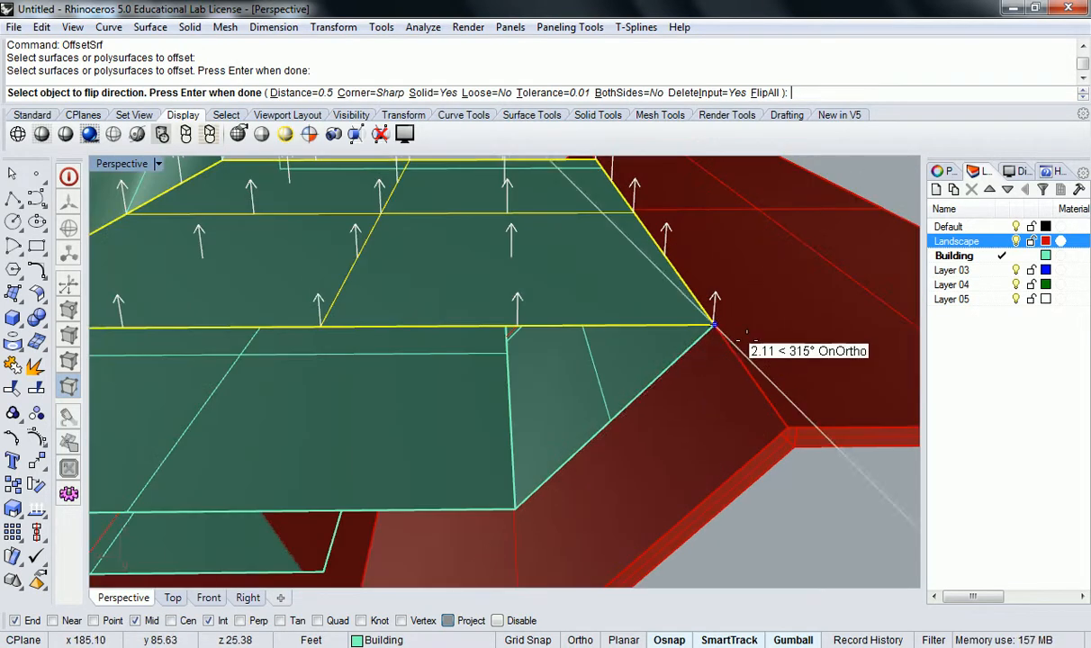
scroll(746, 426, down, 3)
right_drag(889, 452, 708, 261)
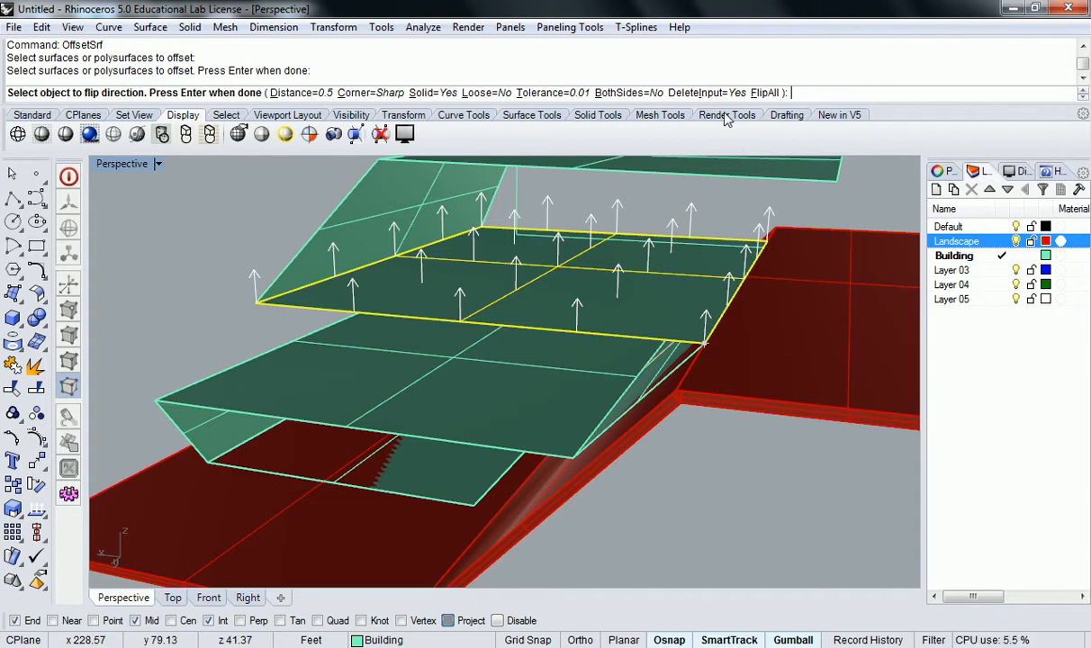
click(770, 92)
right_drag(419, 270, 500, 334)
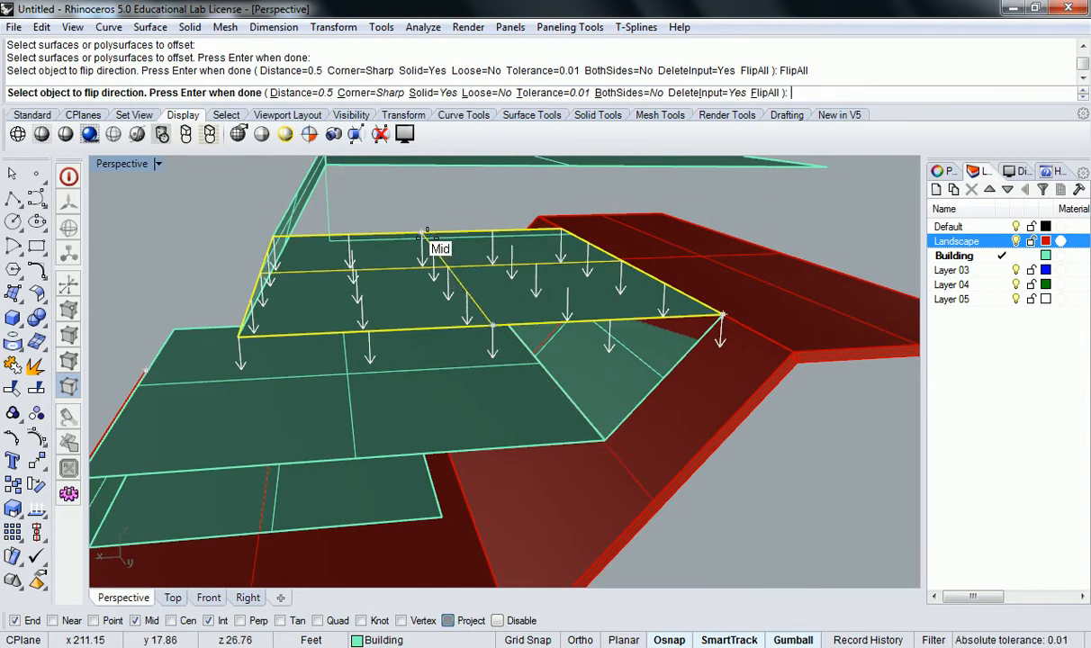
key(Return)
Offset the slanted wall surface above the thickened floor inward 0.5 ft as a solid.
right_drag(363, 279, 477, 288)
click(477, 288)
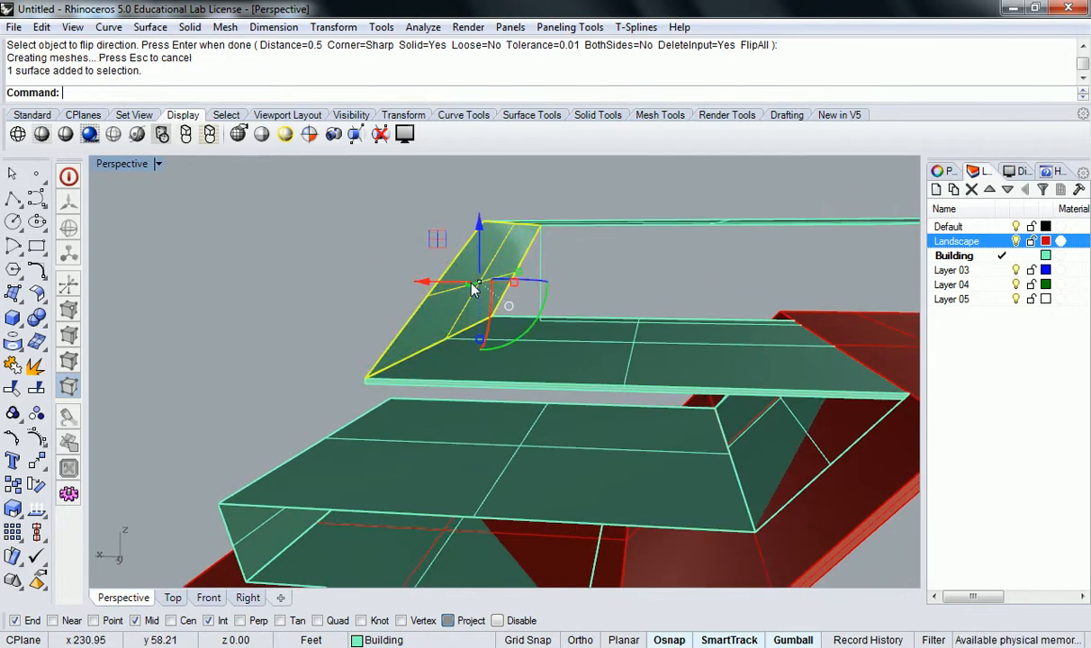
right_drag(400, 257, 518, 356)
right_click(410, 295)
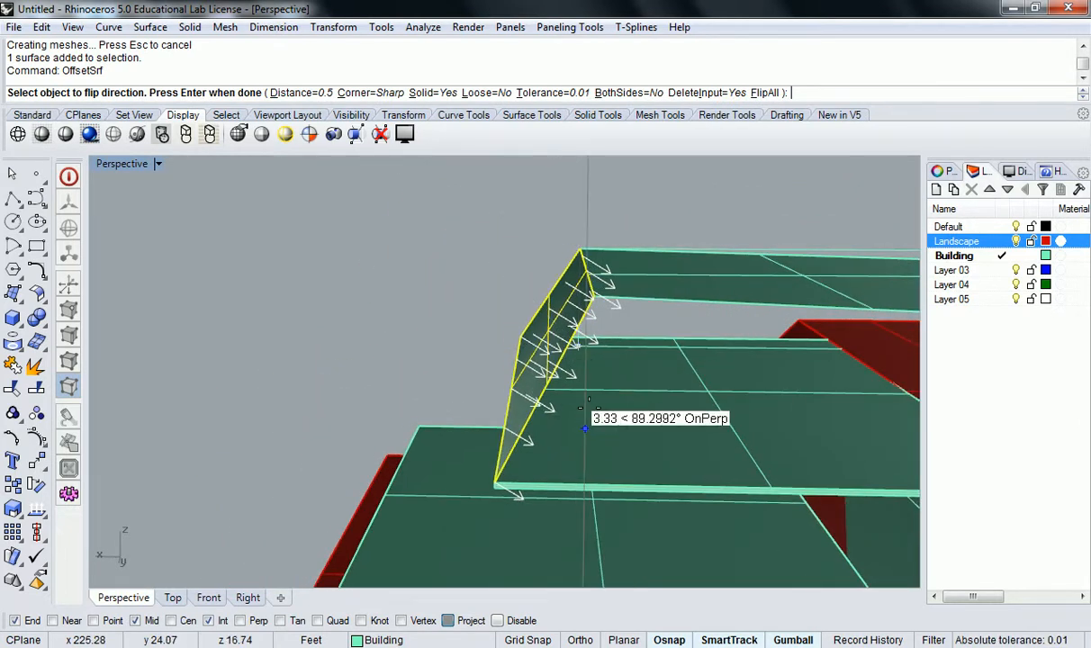
key(Return)
right_drag(618, 436, 457, 452)
key(Escape)
Inspect the corner where the thickened slanted wall meets the floor slab for overlapping edges.
right_drag(535, 393, 558, 351)
scroll(474, 420, up, 6)
scroll(506, 400, down, 2)
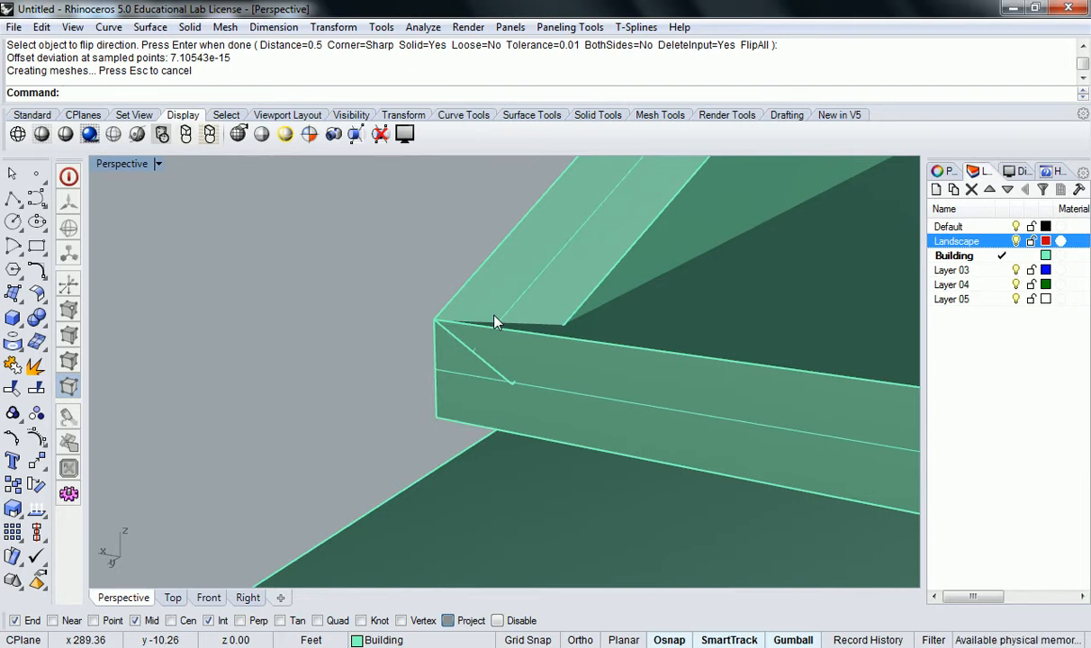
right_drag(557, 314, 531, 321)
shift+right_drag(270, 355, 334, 362)
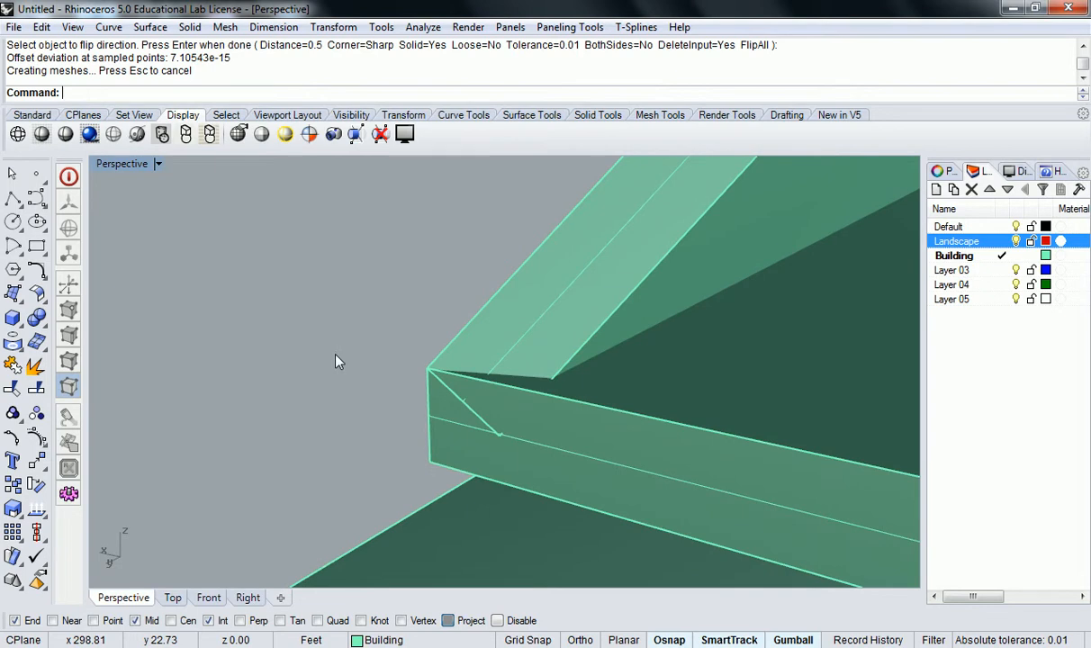
right_drag(416, 377, 404, 374)
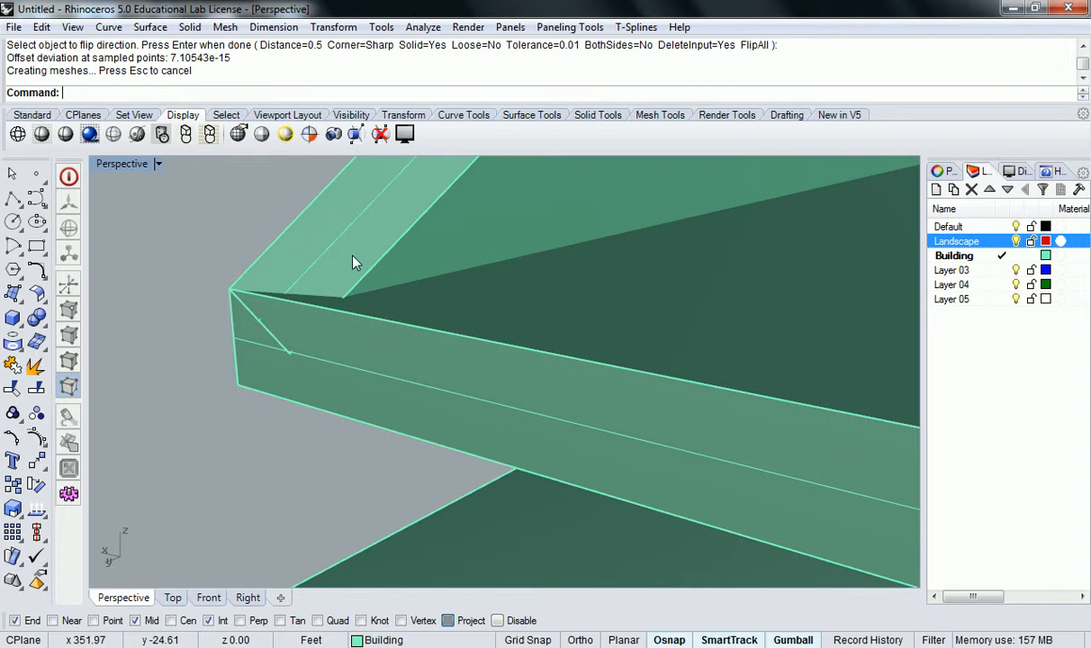
Review the whole building and landscape model, and look along the thickened wall down to its floor joint.
scroll(353, 263, down, 10)
right_drag(343, 263, 612, 362)
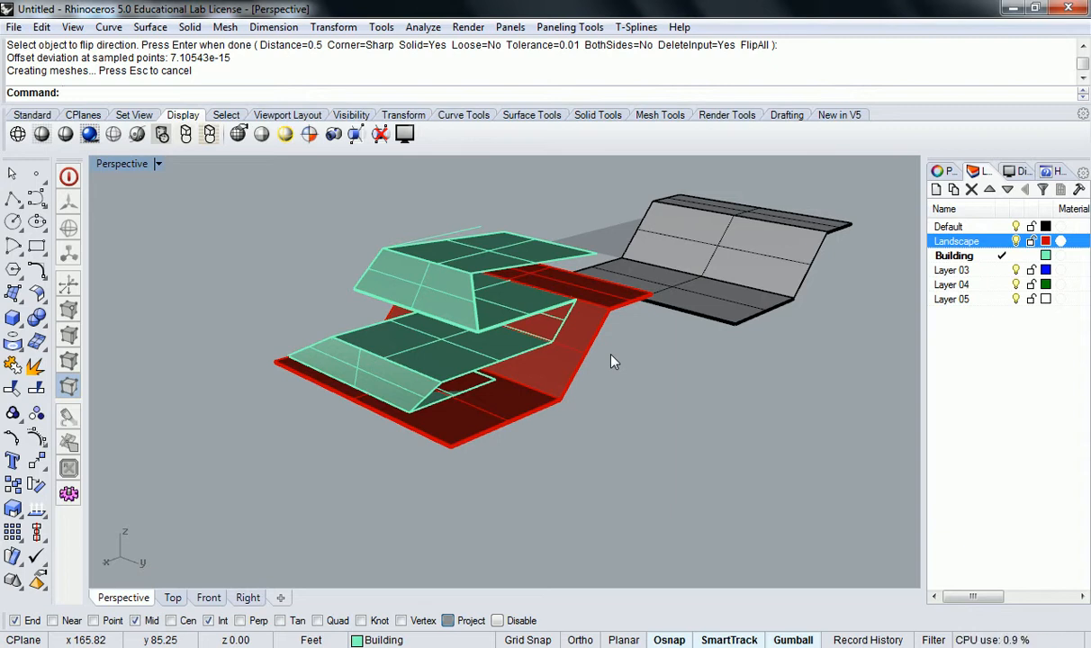
right_drag(691, 300, 571, 336)
scroll(573, 337, up, 8)
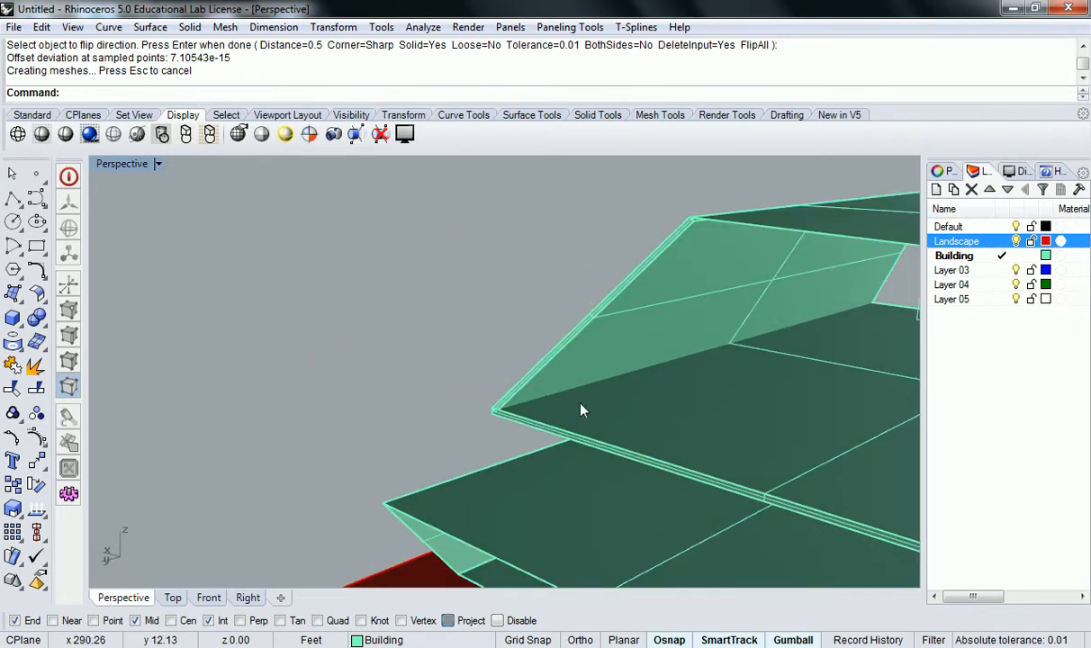
right_drag(582, 392, 558, 414)
scroll(508, 389, up, 4)
right_drag(502, 387, 555, 361)
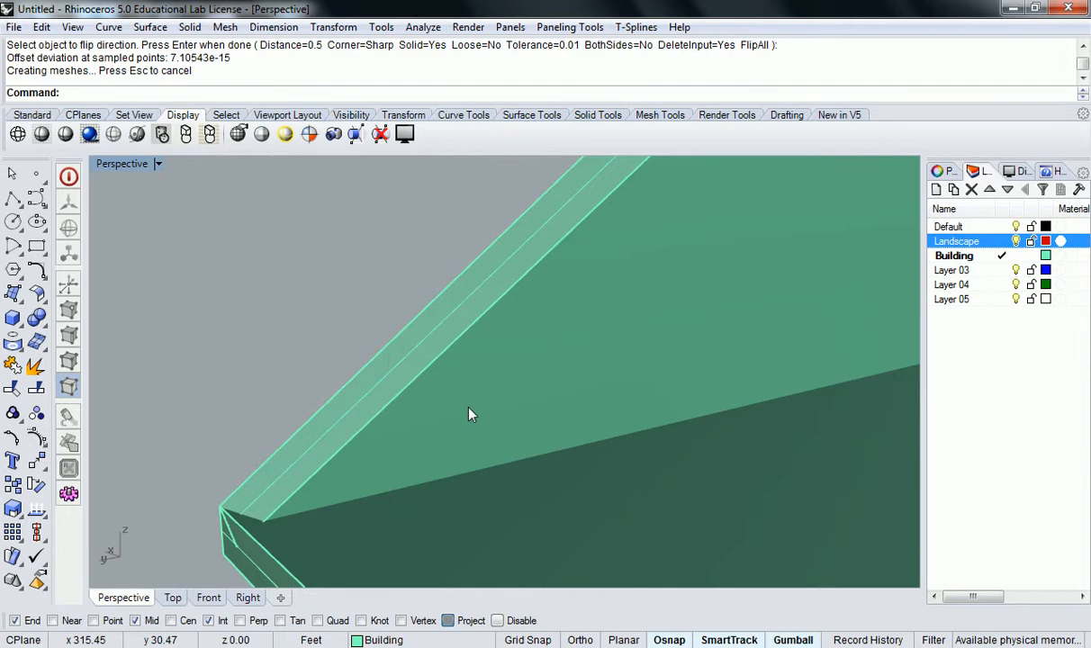
right_drag(469, 414, 373, 308)
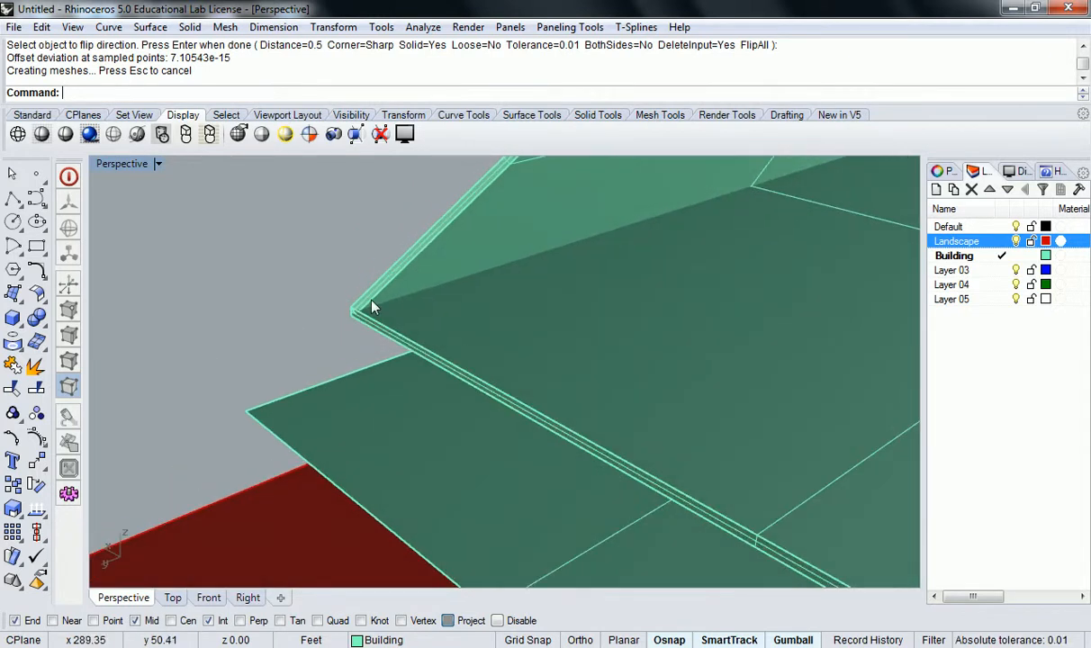
Select the lower edge at the end of the slanted wall and pull it outward past the floor slab.
scroll(360, 313, up, 5)
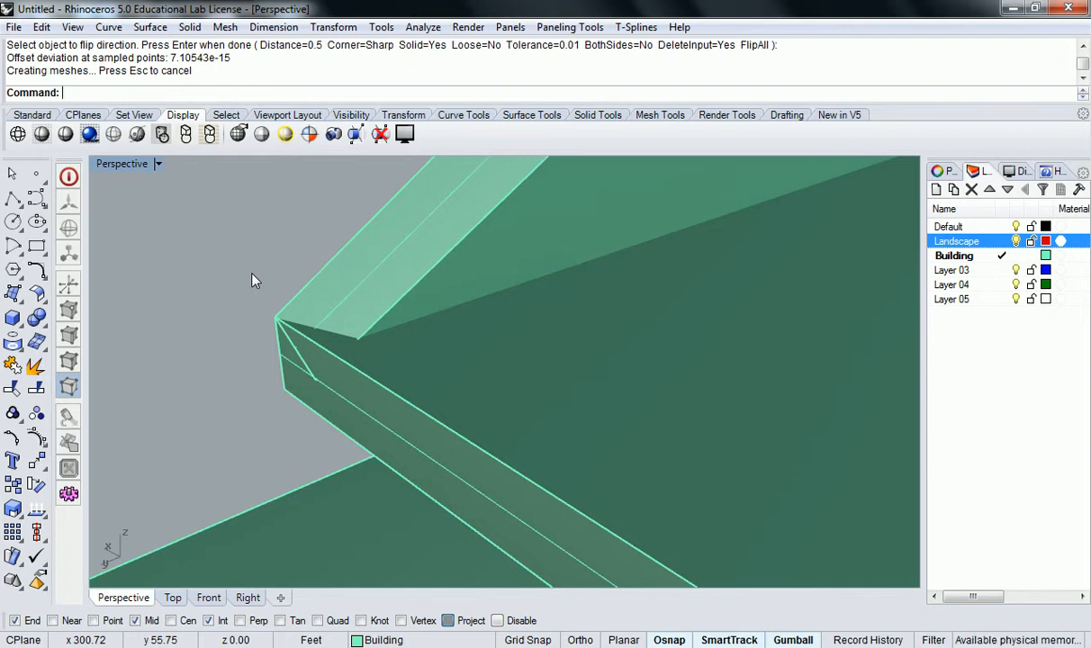
right_drag(198, 290, 216, 305)
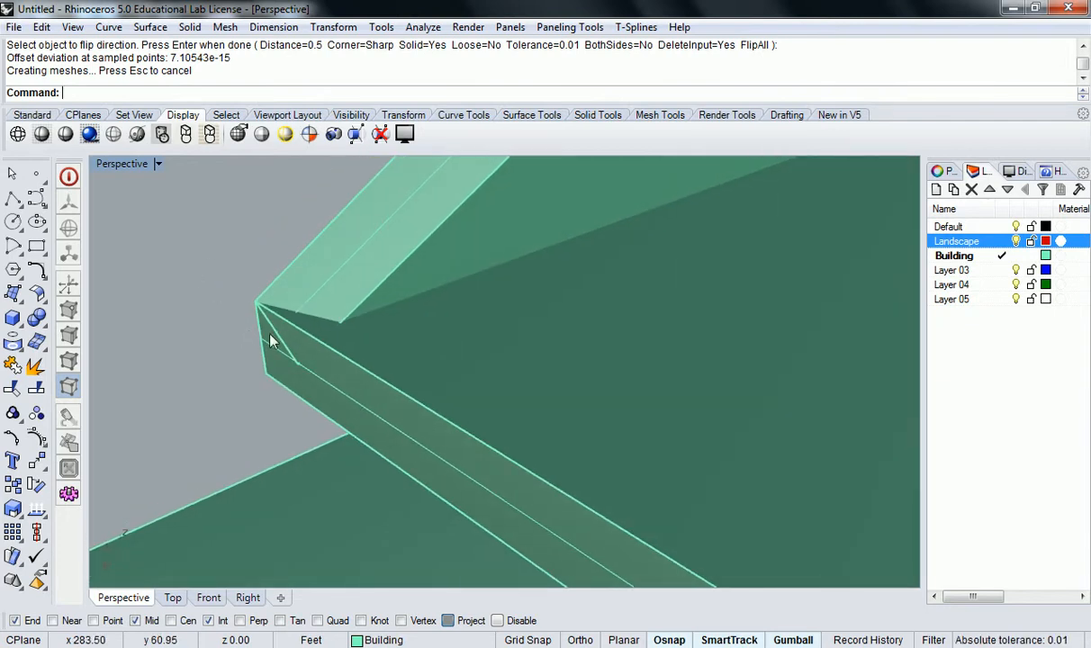
click(255, 308)
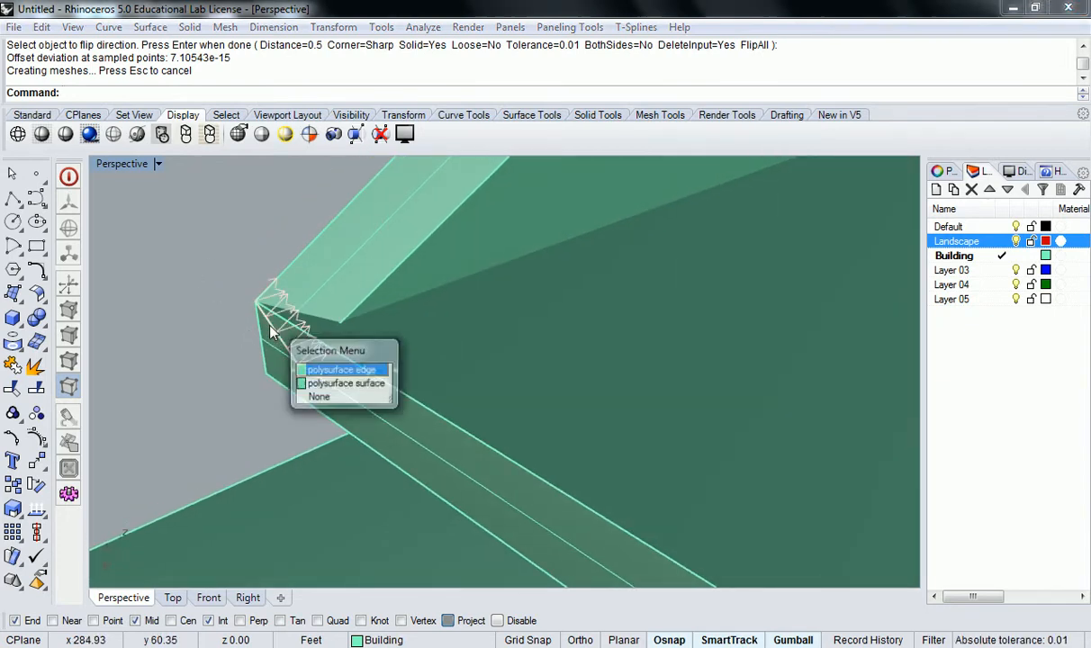
click(336, 372)
right_drag(171, 373, 351, 396)
shift+right_drag(180, 434, 720, 351)
shift+right_drag(216, 443, 403, 457)
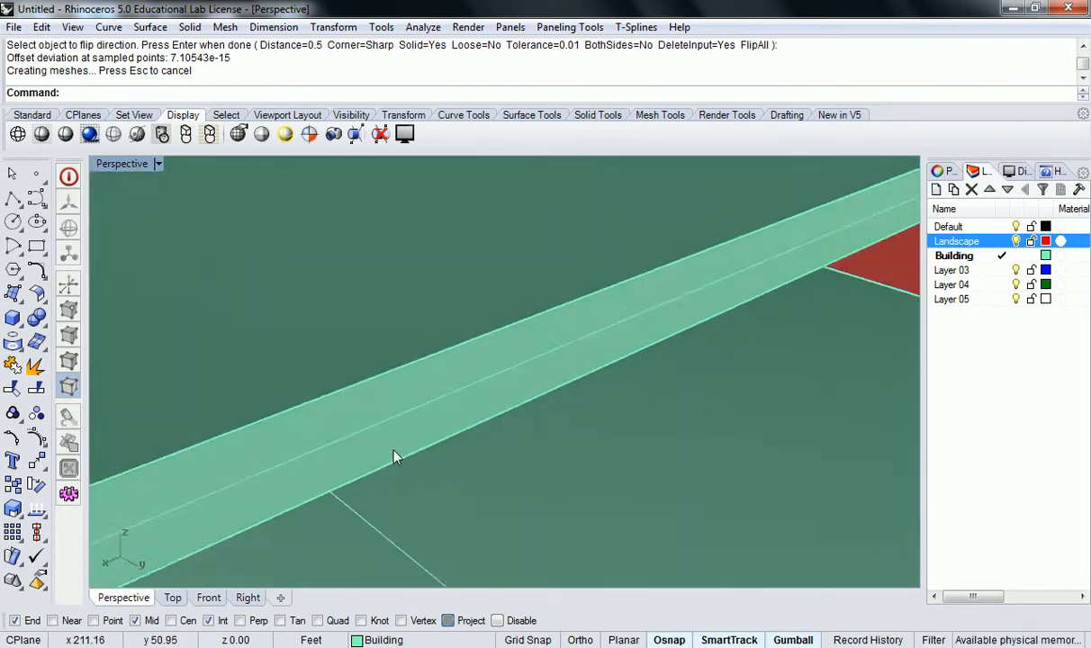
scroll(402, 450, down, 5)
shift+right_drag(229, 438, 460, 404)
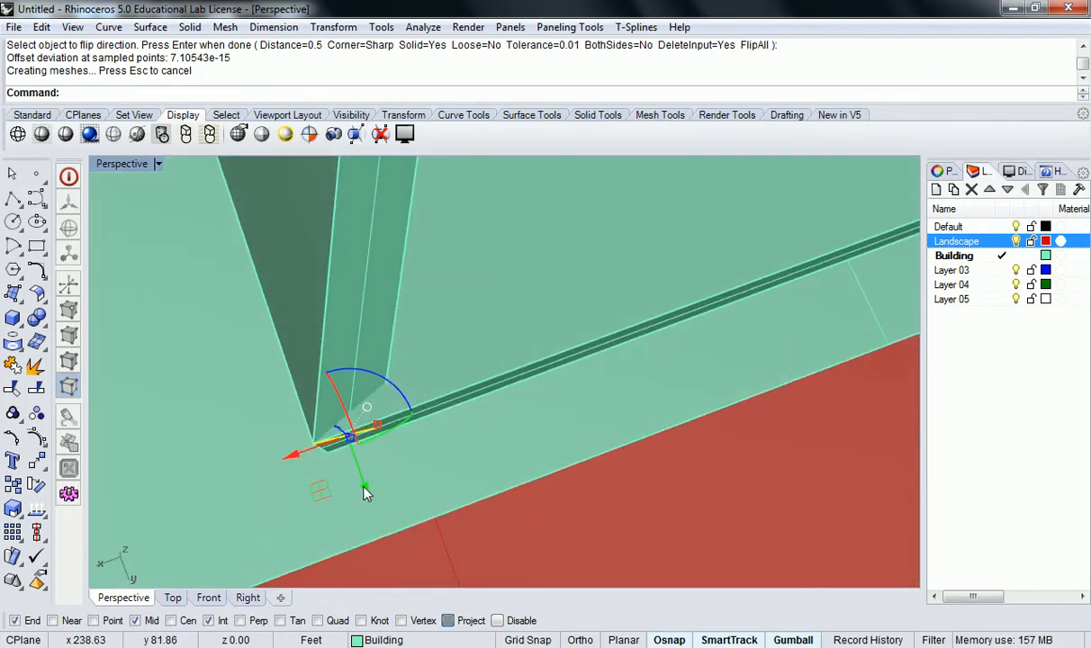
drag(364, 487, 376, 521)
Adjust the slanted wall's extended lower edge with another small move, deselect it, and inspect the overhang beyond the slab.
right_drag(513, 470, 364, 415)
shift+right_drag(364, 416, 500, 537)
right_drag(519, 477, 404, 374)
shift+right_drag(402, 311, 457, 304)
scroll(434, 304, up, 4)
drag(339, 344, 344, 343)
right_drag(344, 344, 650, 276)
click(820, 288)
right_drag(820, 288, 696, 321)
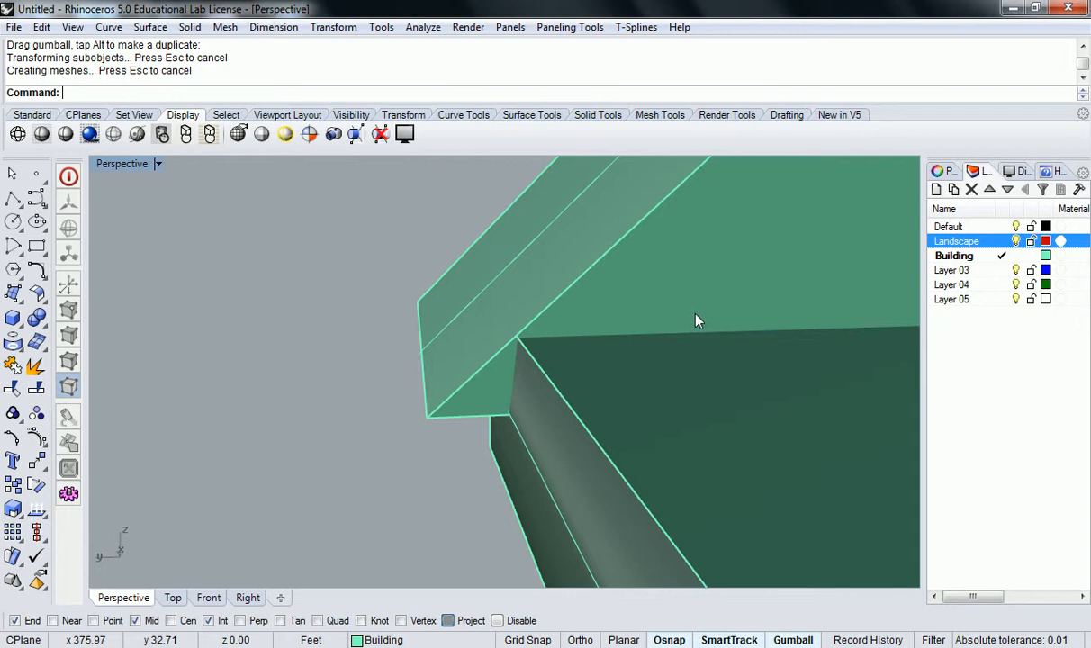
Make Layer 03 the current layer and rename it Booleans.
click(992, 272)
right_click(927, 270)
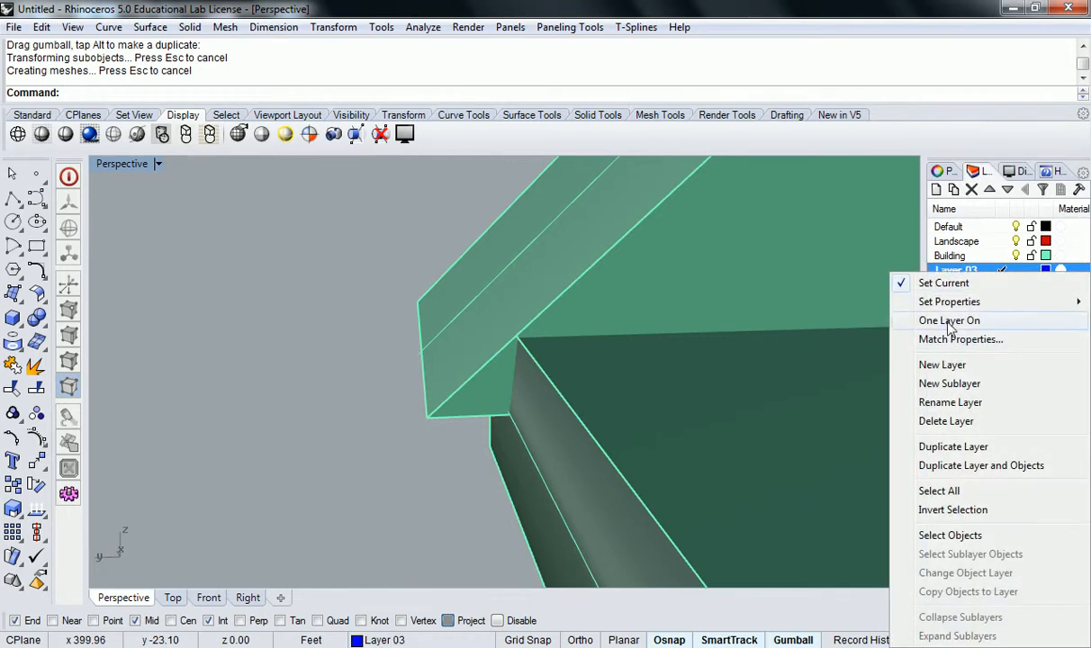
click(947, 403)
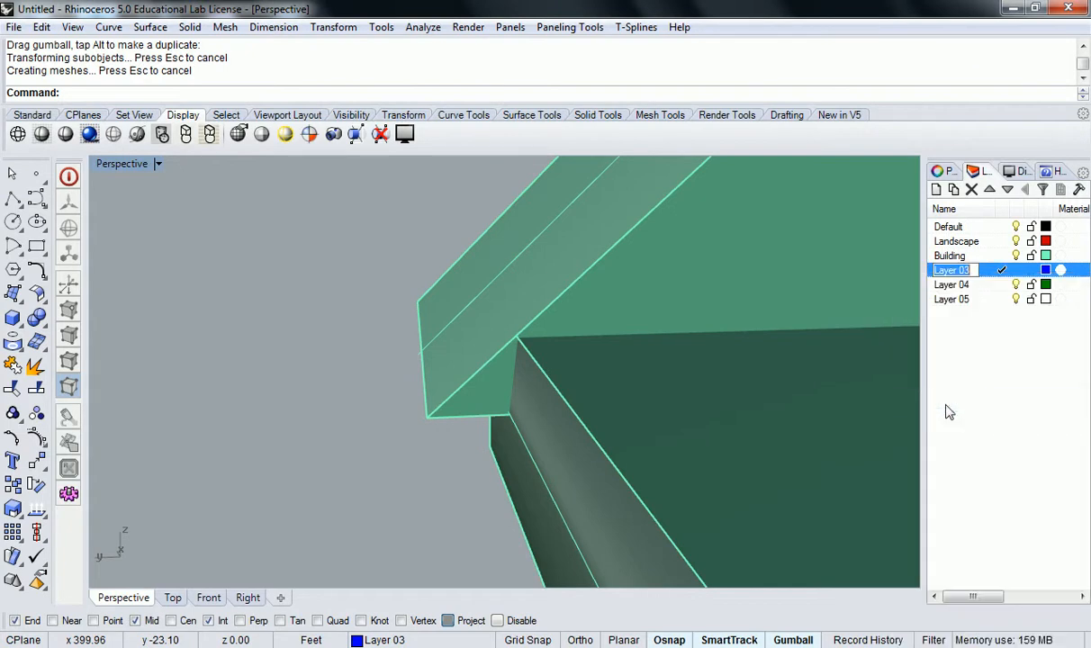
text(Booleans)
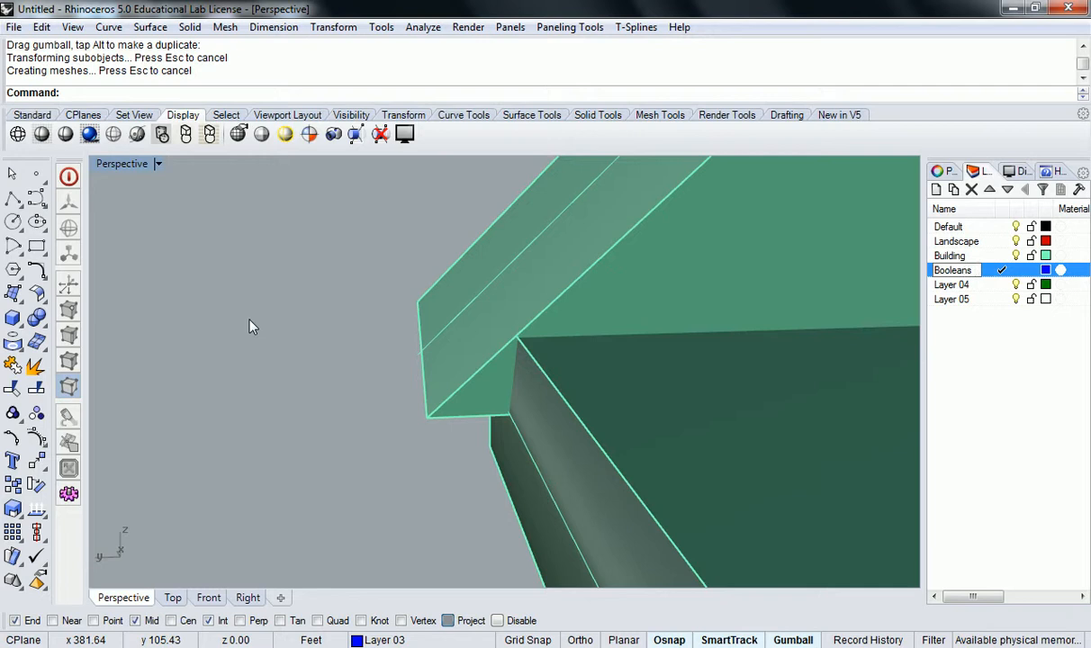
key(Return)
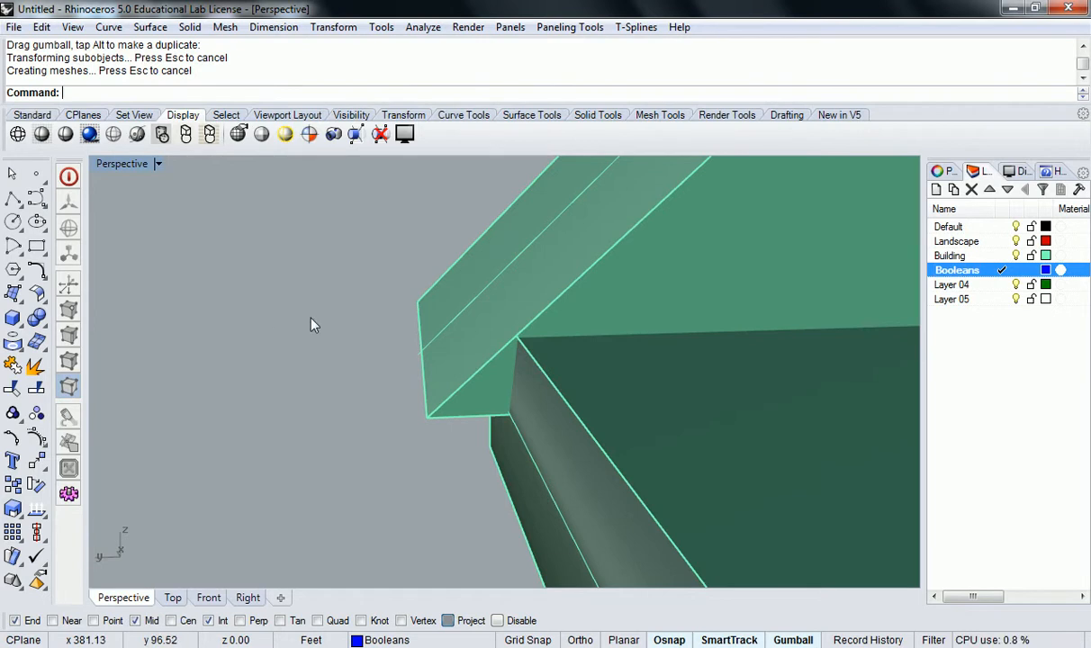
Draw a solid box with its first base corner on the upper corner of the floor slab.
right_drag(359, 348, 560, 377)
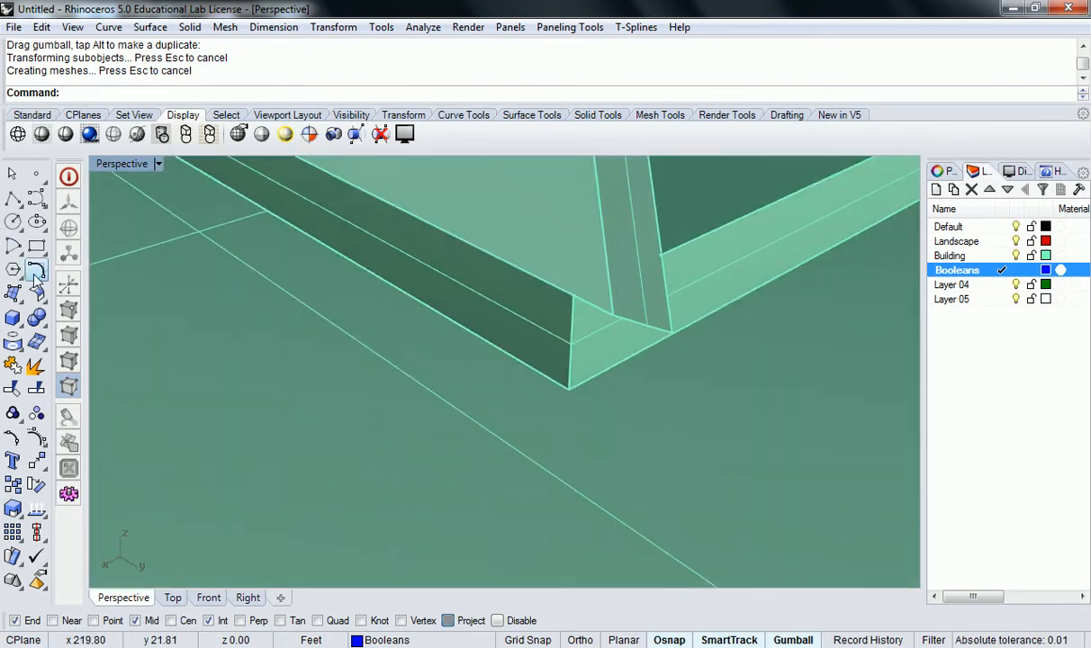
click(13, 317)
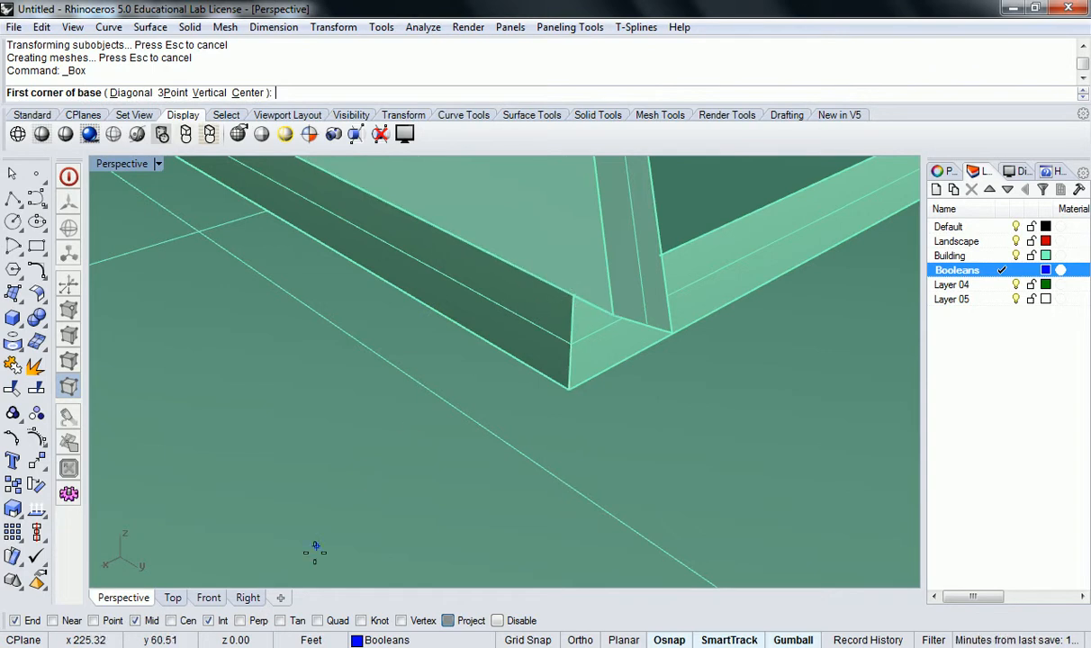
click(573, 297)
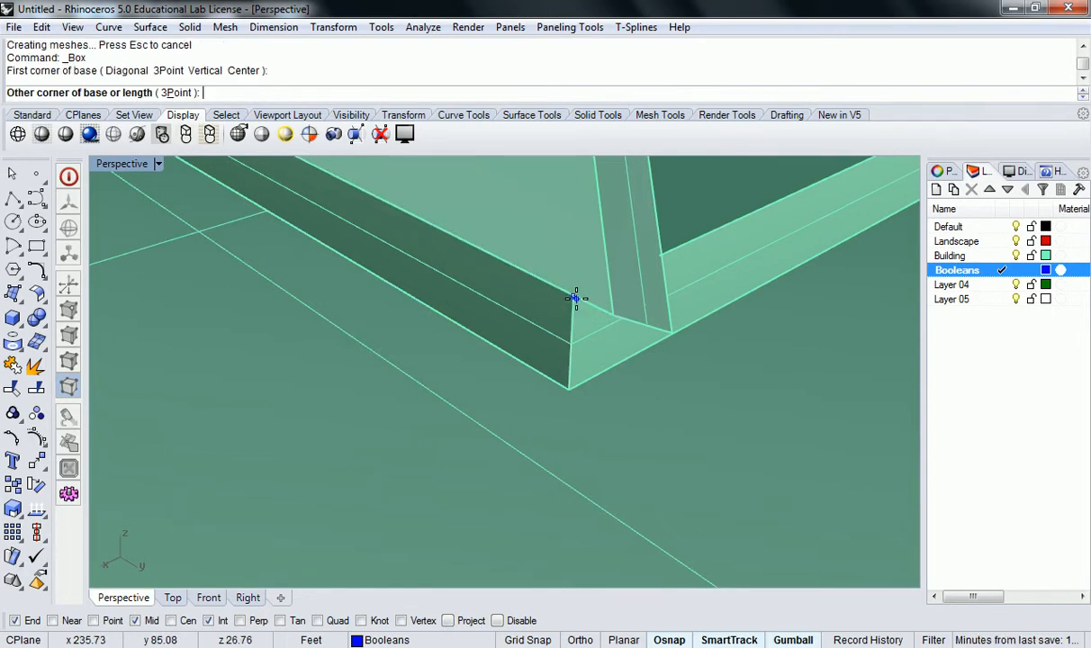
click(861, 284)
click(779, 390)
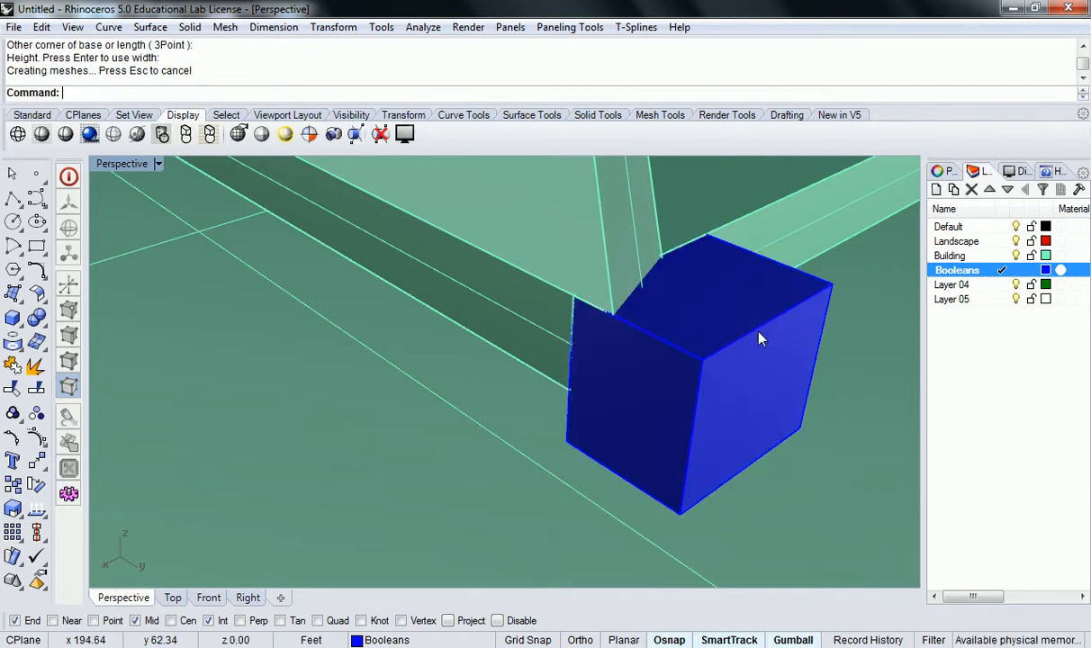
Move the box up and sideways so it encloses the wall end overhanging the floor slab, then deselect it.
right_drag(773, 376, 652, 353)
click(689, 315)
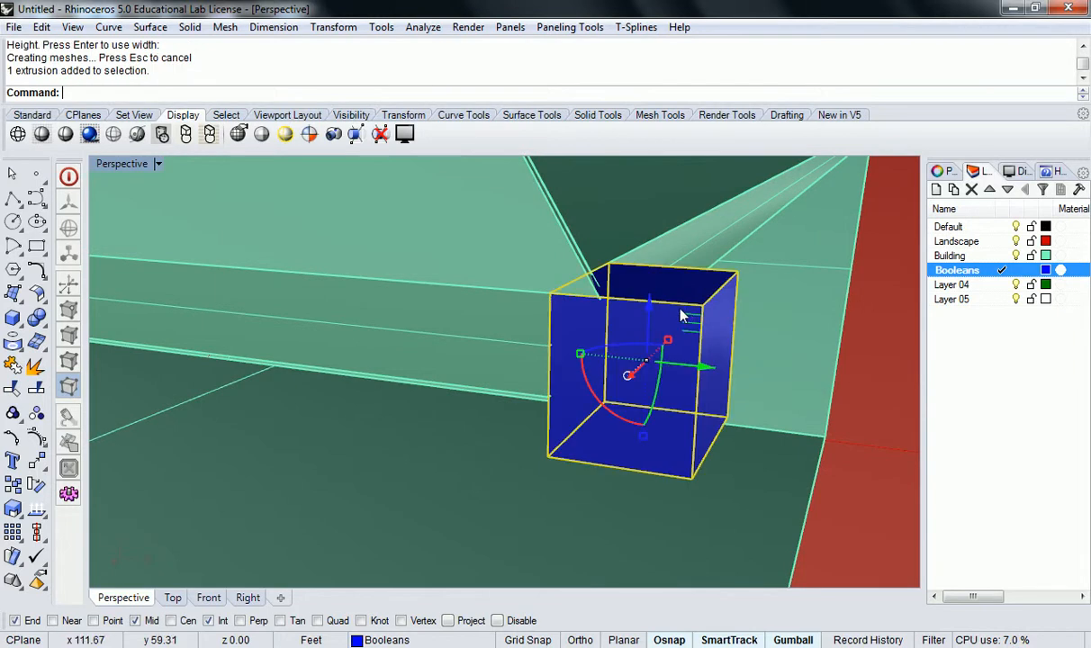
drag(656, 337, 633, 224)
right_drag(555, 317, 594, 364)
shift+right_drag(767, 261, 681, 378)
drag(671, 387, 629, 390)
right_drag(629, 389, 337, 306)
key(Escape)
Subtract the box from the slanted wall with BooleanDifference and inspect the trimmed end at the slab corner.
text(BooleanDifference)
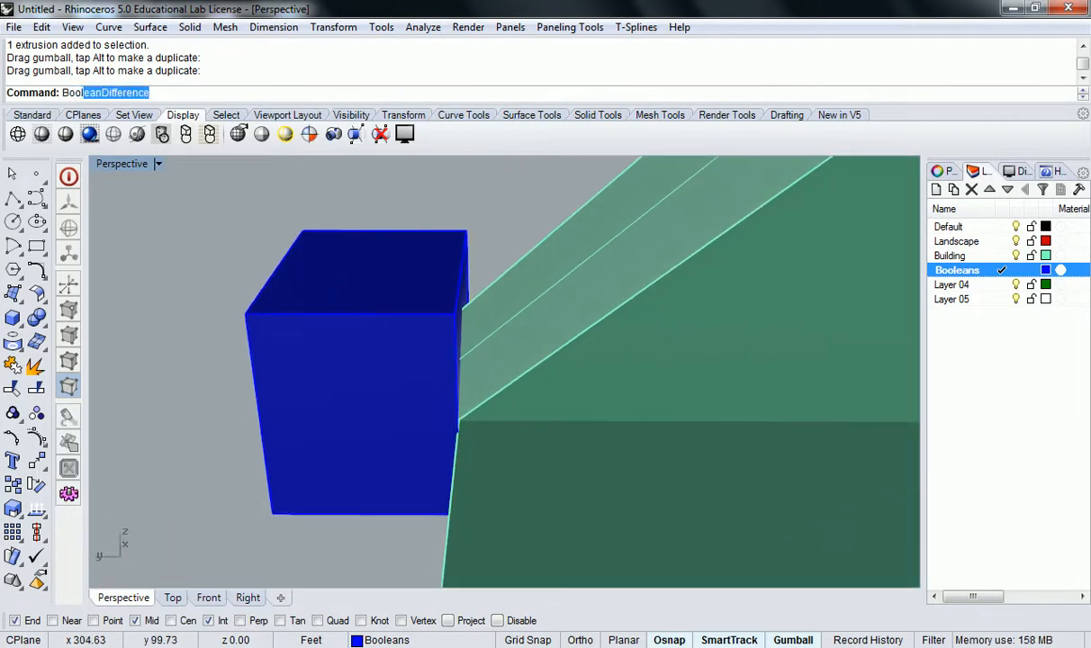
key(Return)
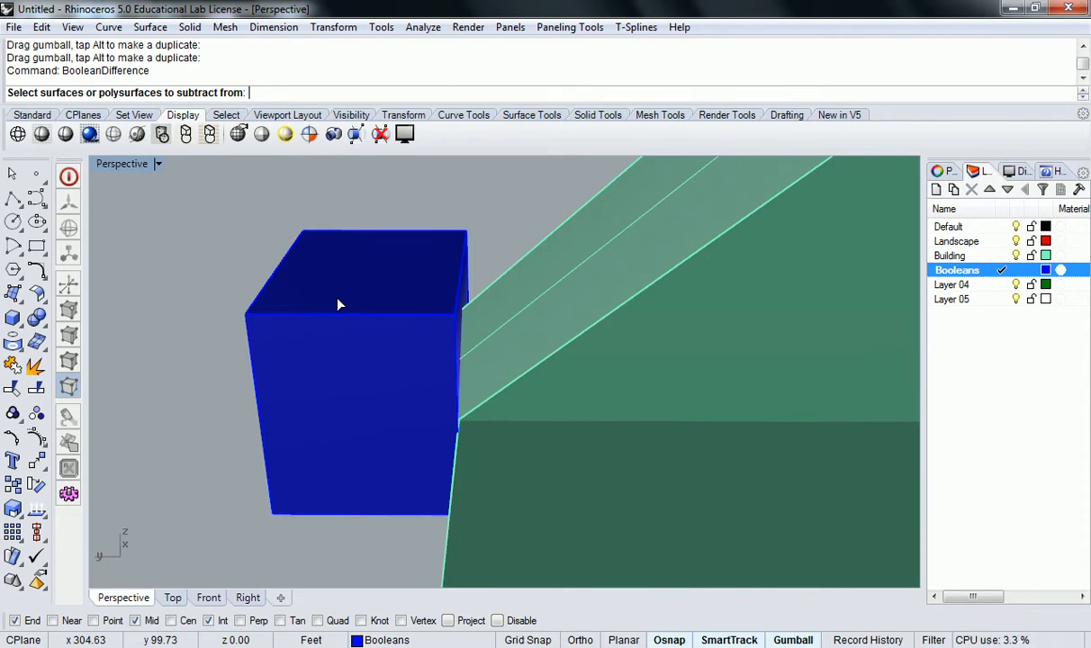
click(526, 270)
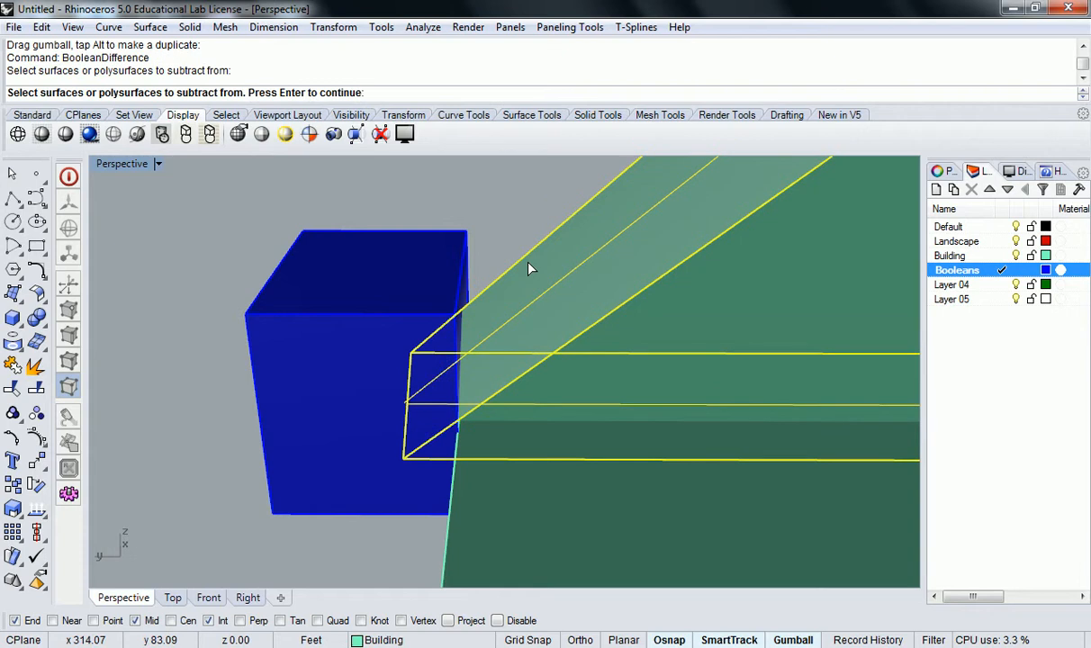
key(Return)
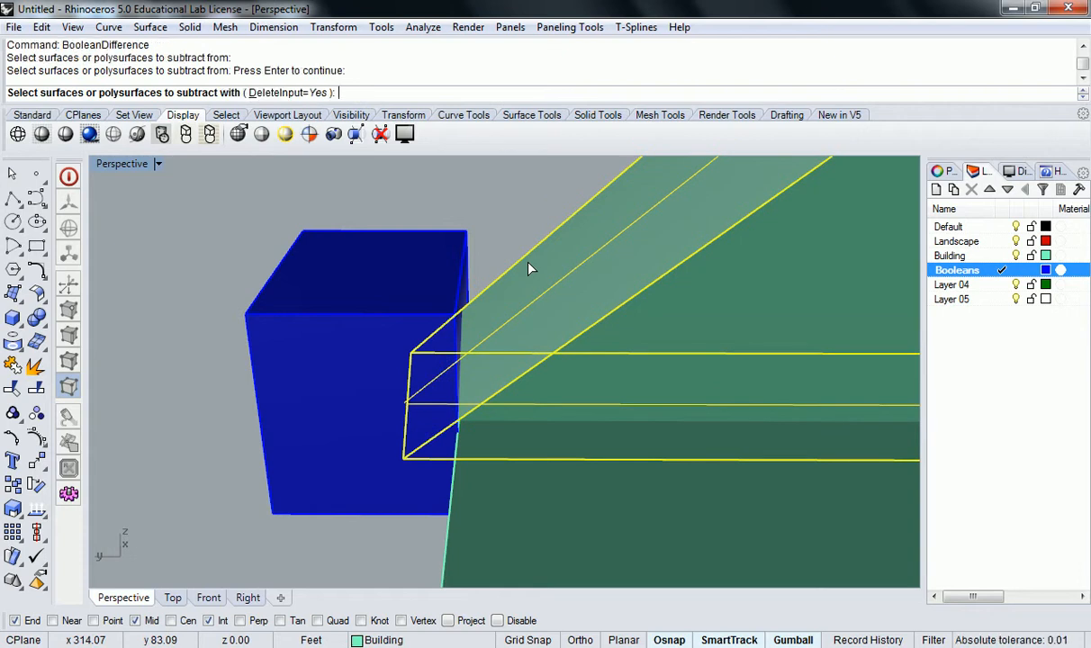
click(411, 239)
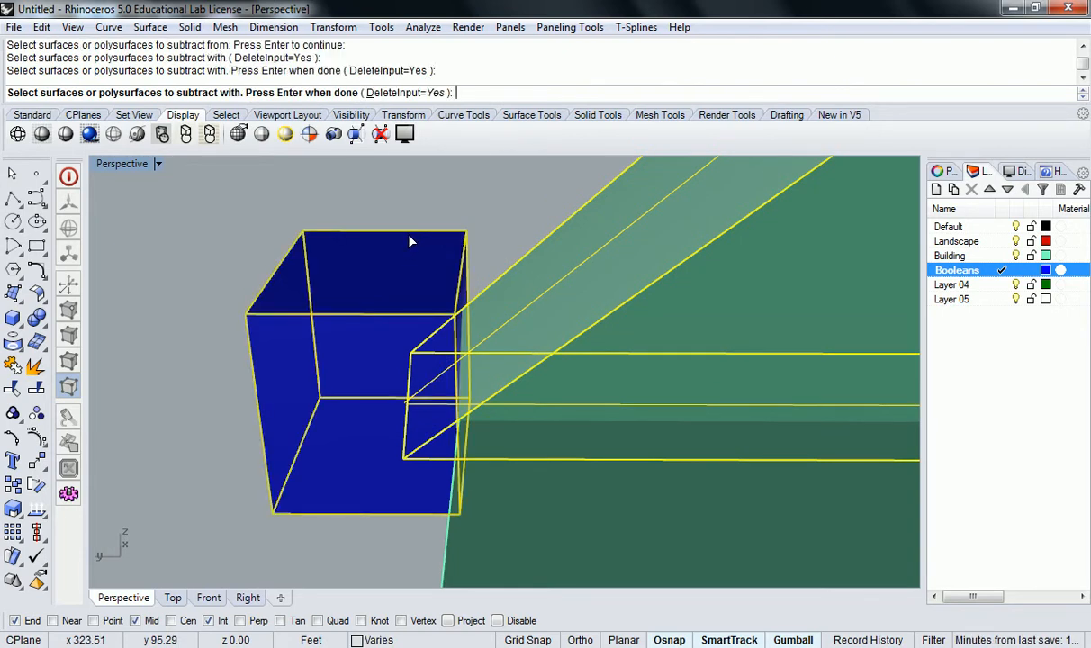
key(Return)
right_drag(348, 370, 429, 374)
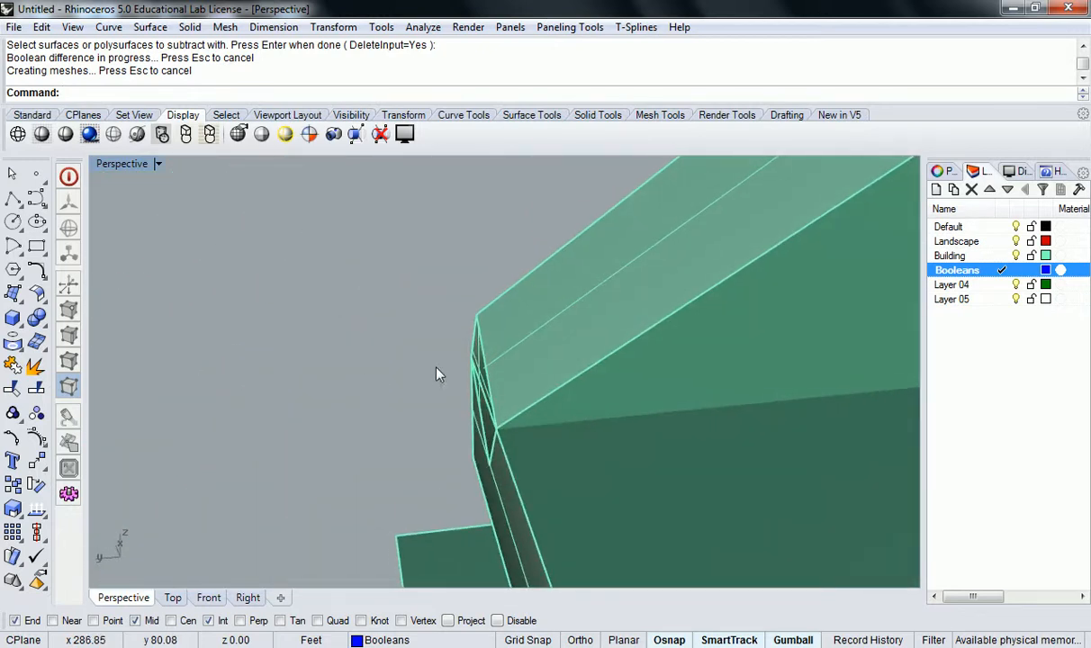
click(500, 361)
click(457, 323)
right_drag(457, 323, 594, 414)
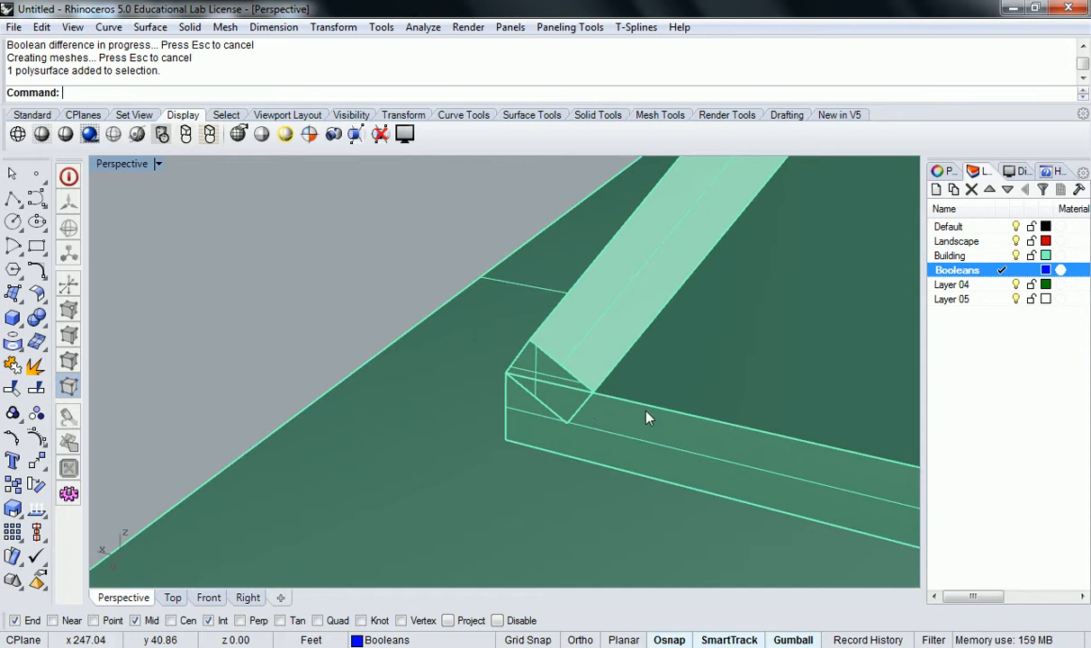
text(Boolean)
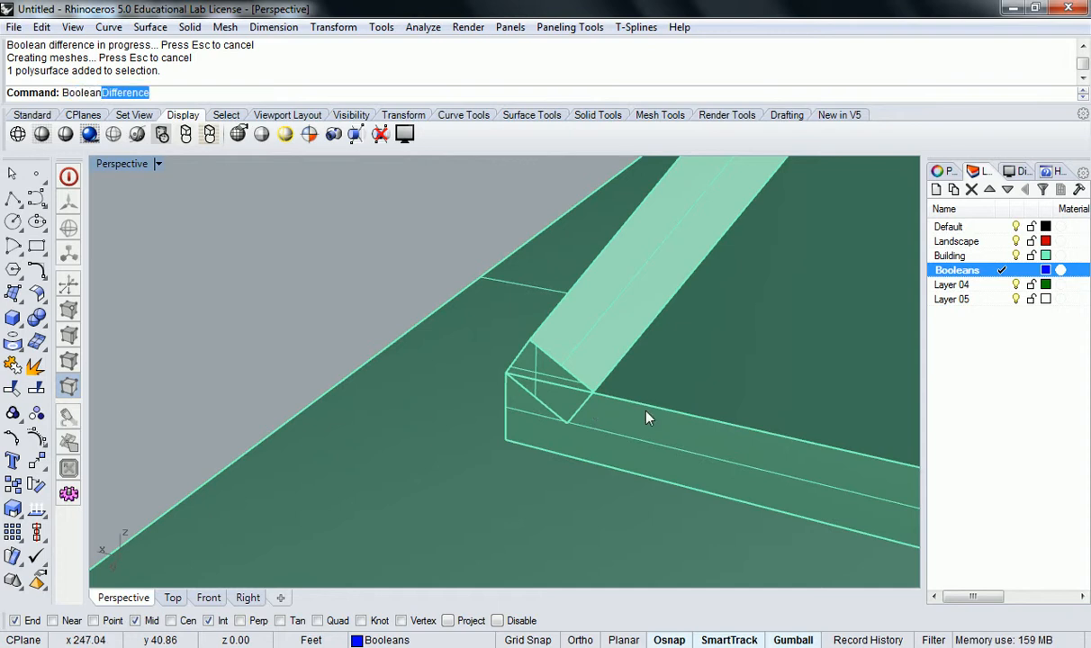
text(Unio)
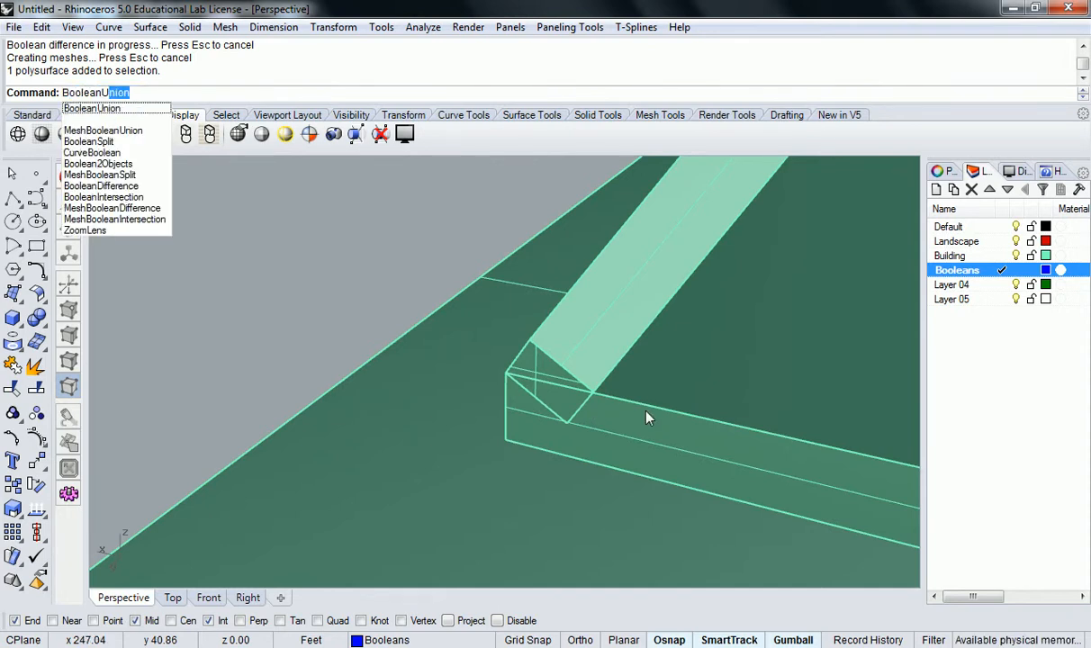
key(Return)
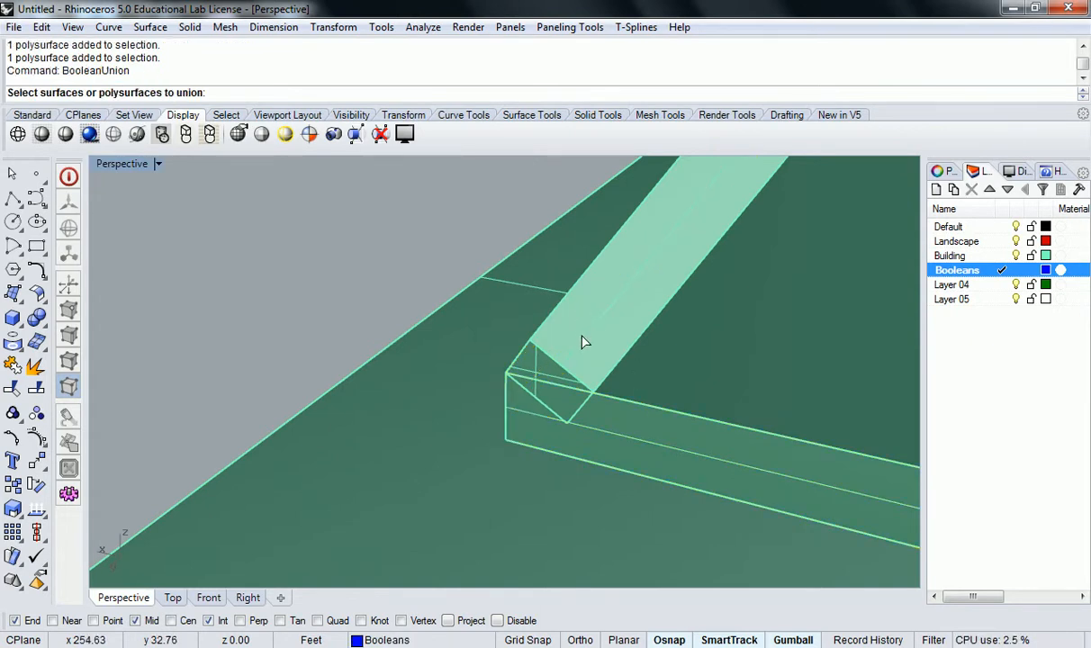
key(Escape)
click(636, 383)
click(621, 360)
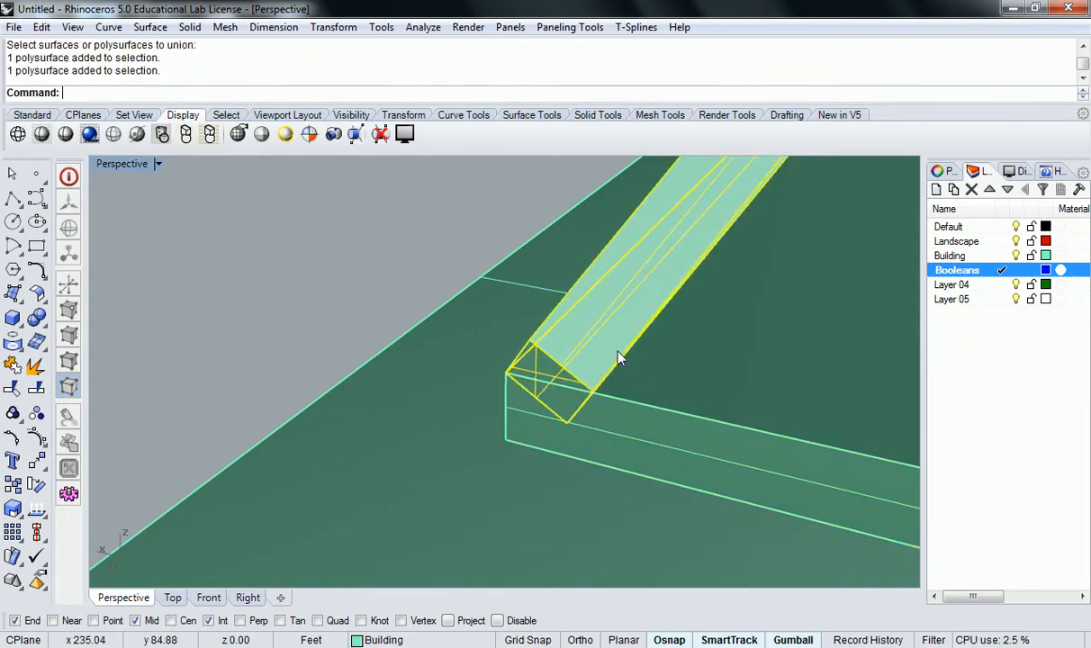
key(Return)
key(Escape)
click(594, 362)
click(636, 422)
key(Escape)
Join the trimmed slanted wall and the floor slab into one solid with BooleanUnion.
scroll(616, 407, down, 3)
right_drag(608, 391, 778, 409)
scroll(591, 346, down, 2)
shift+right_drag(591, 345, 648, 482)
text(Bool)
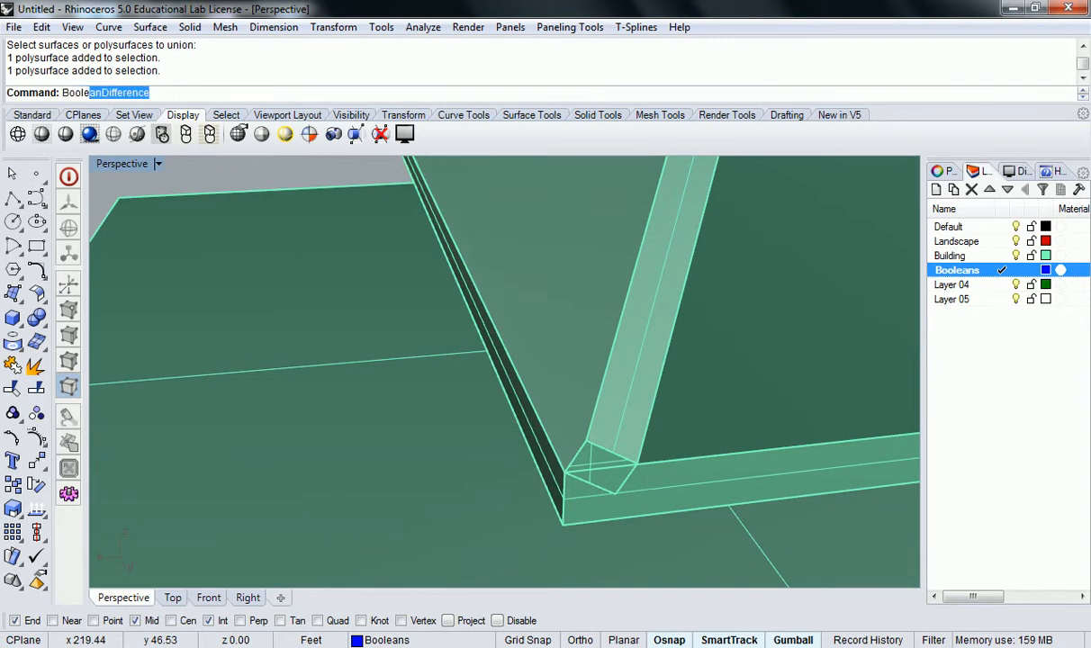
text(eanU)
key(Return)
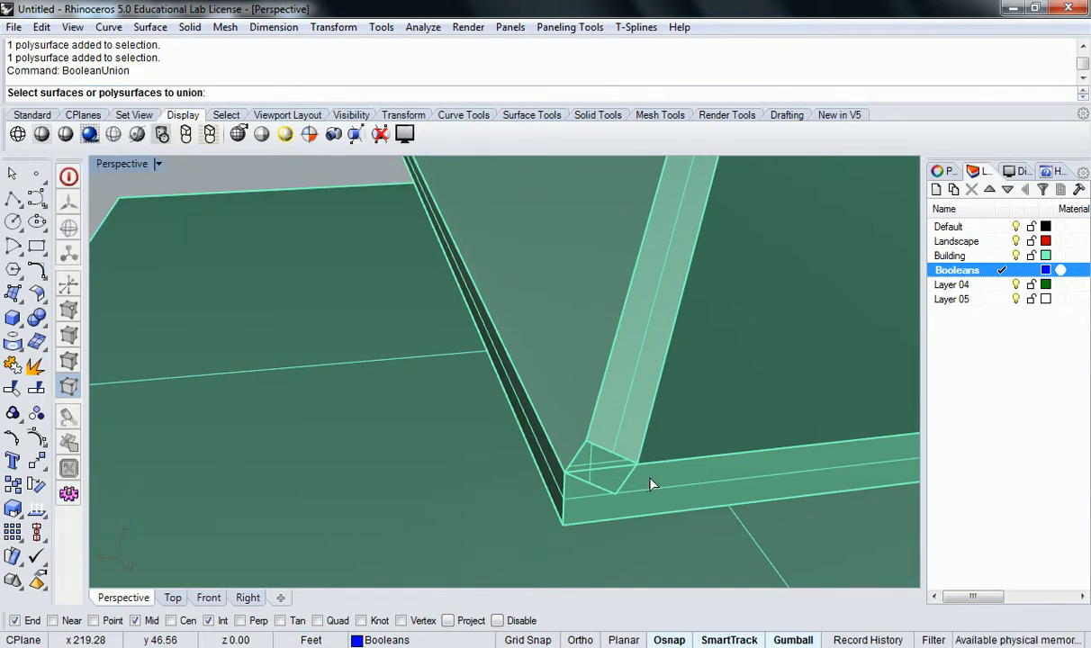
click(609, 441)
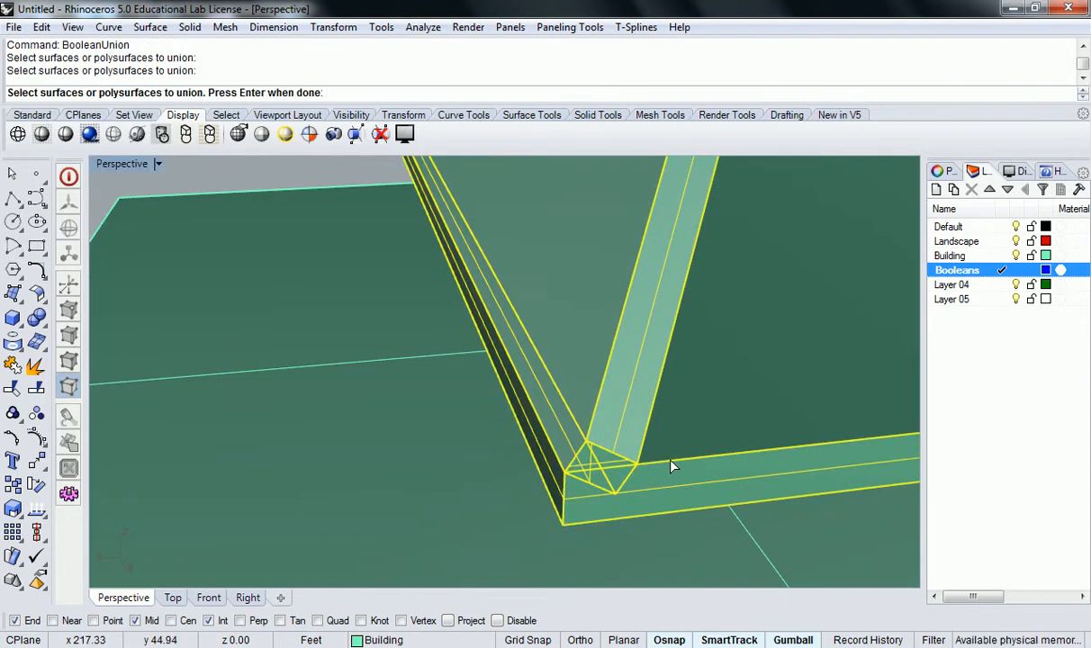
key(Return)
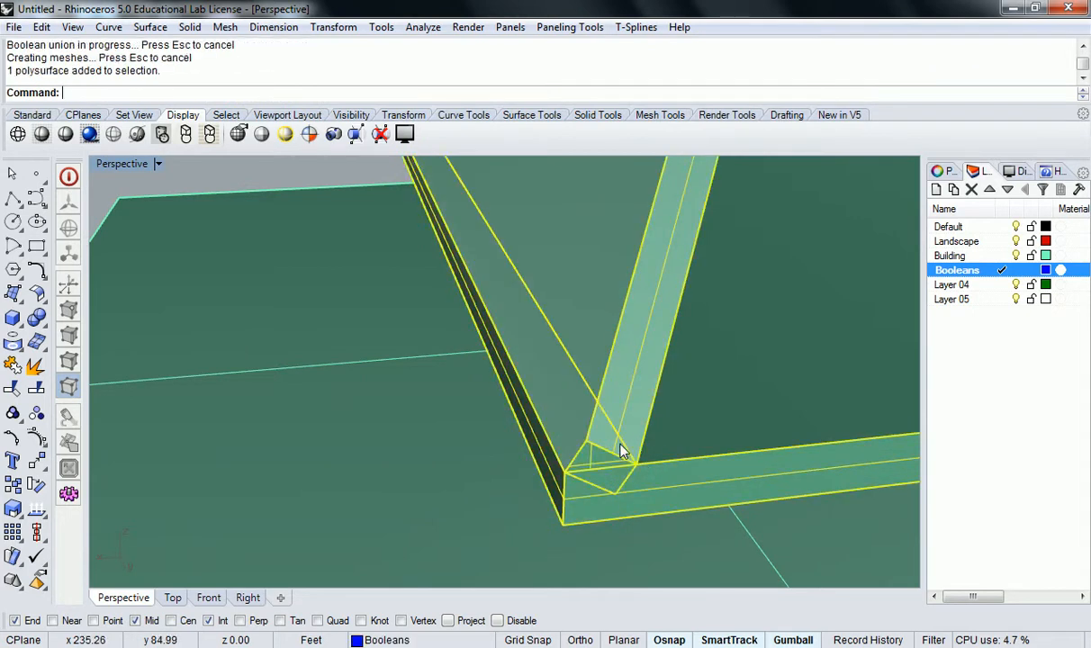
right_drag(650, 453, 701, 441)
key(Escape)
Merge the coplanar faces of the combined wall and floor solid with MergeAllFaces and inspect the cleaned corner.
click(683, 397)
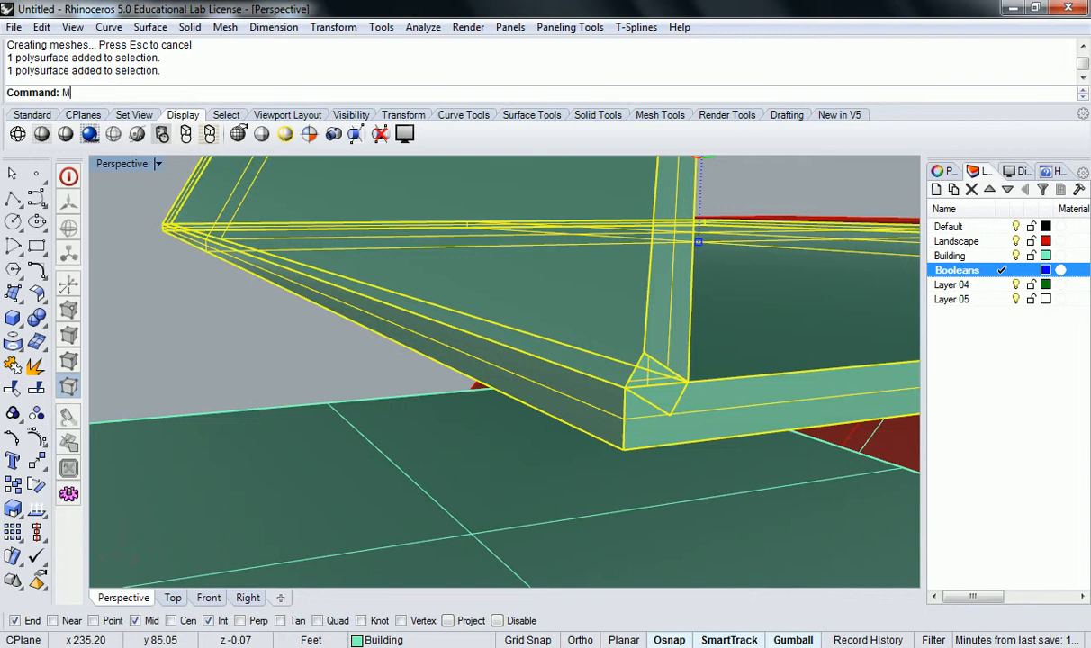
text(ergeAllFaces)
key(Return)
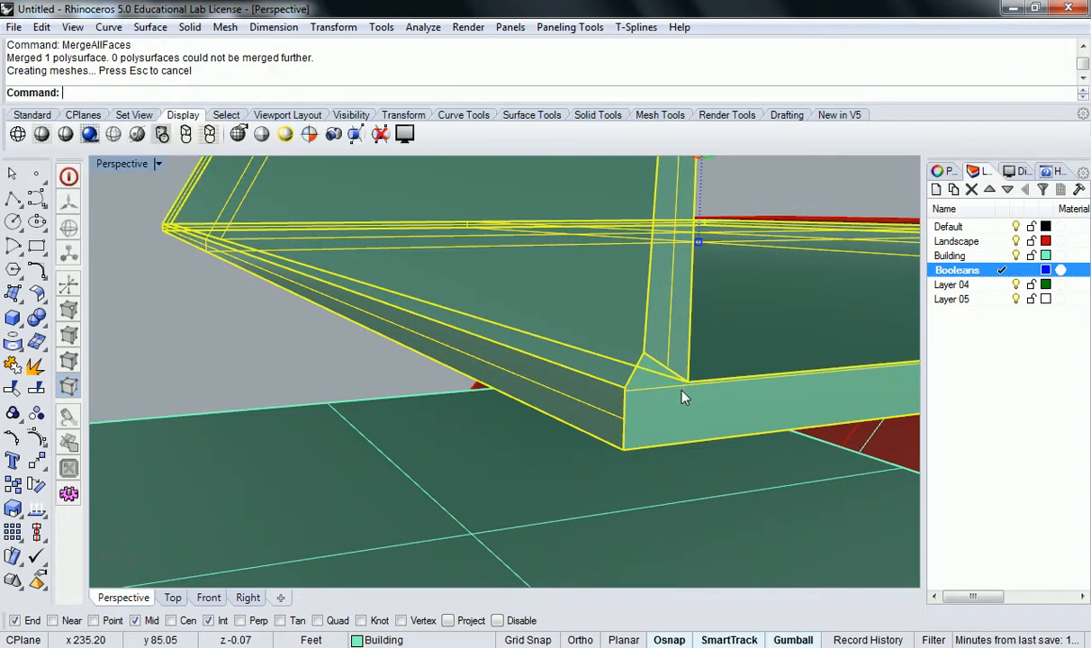
key(Escape)
right_drag(702, 399, 468, 422)
scroll(378, 429, up, 2)
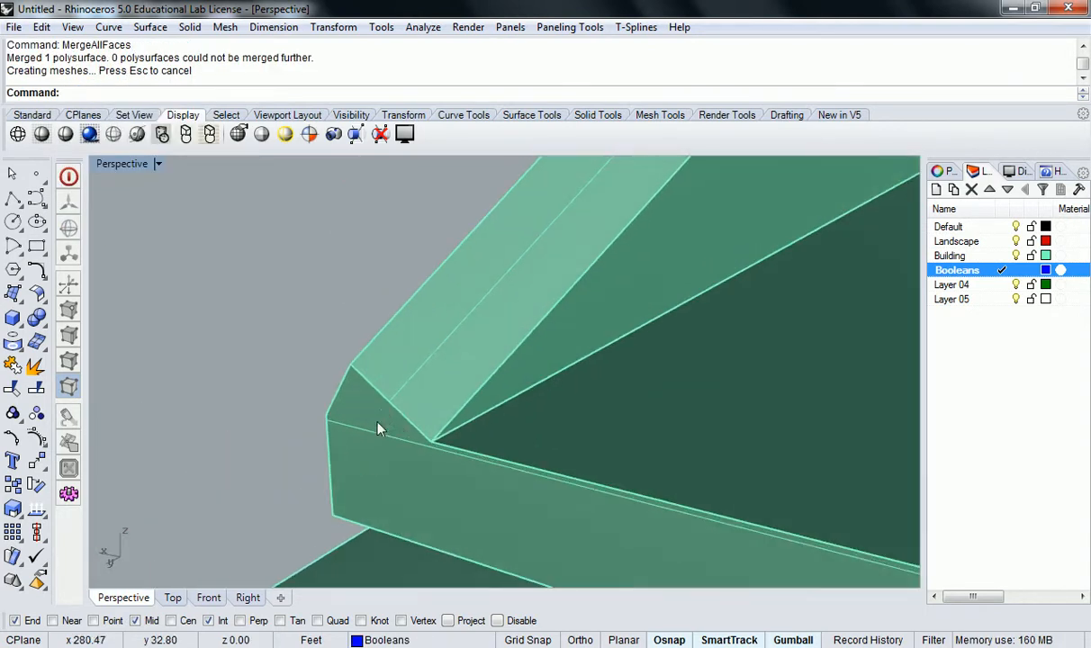
right_drag(455, 470, 541, 407)
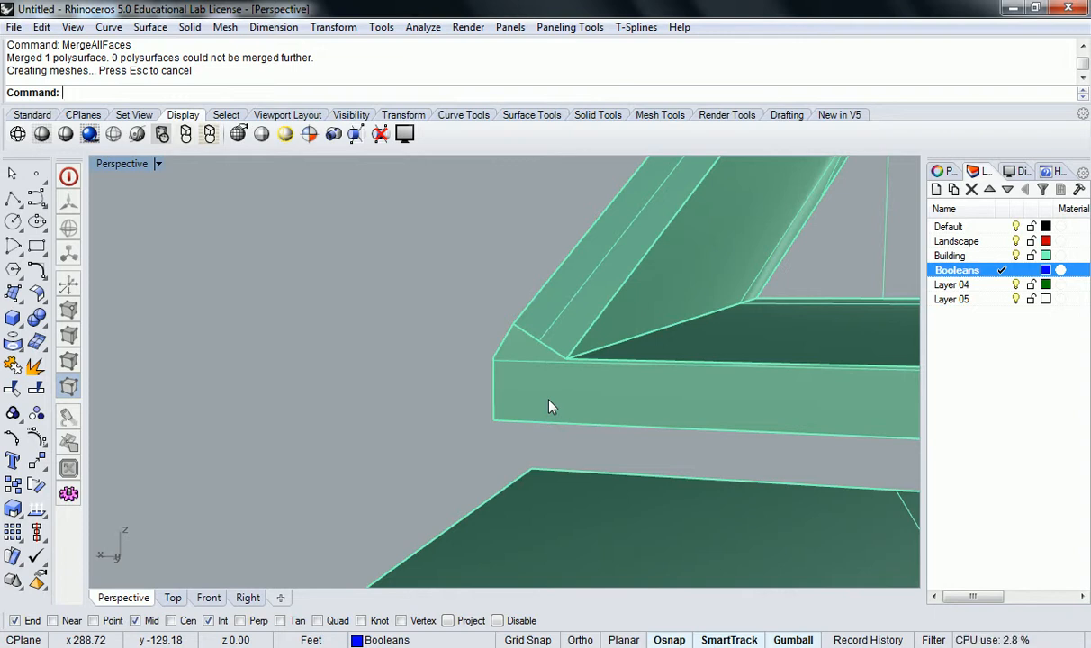
right_drag(553, 404, 524, 310)
scroll(486, 359, down, 1)
click(556, 276)
text(Offses)
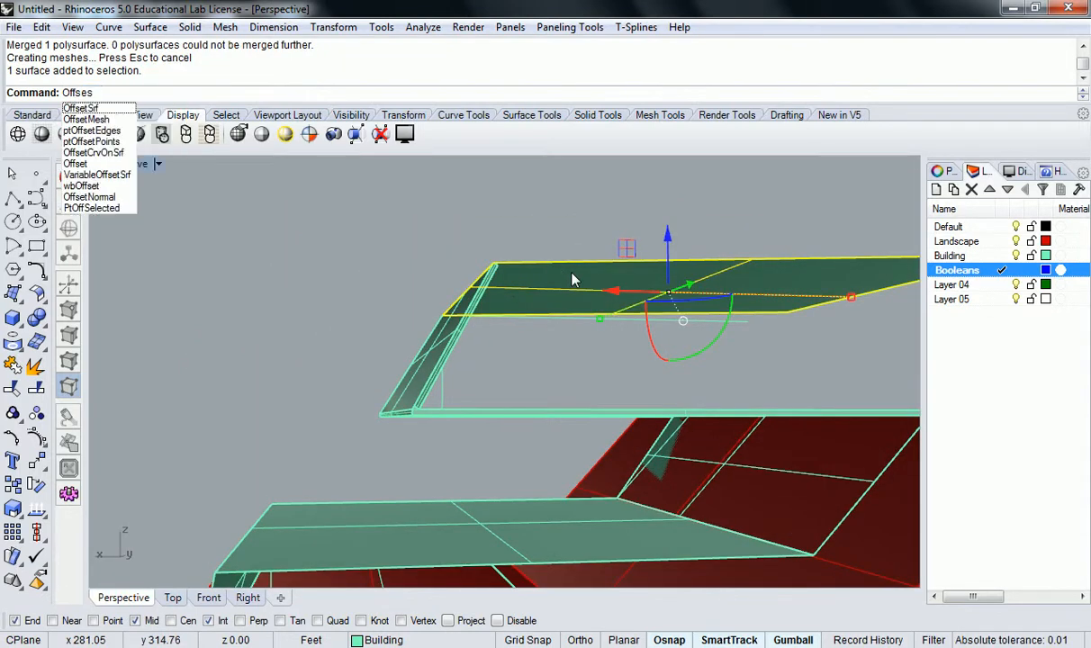
key(BackSpace)
key(BackSpace)
key(BackSpace)
key(BackSpace)
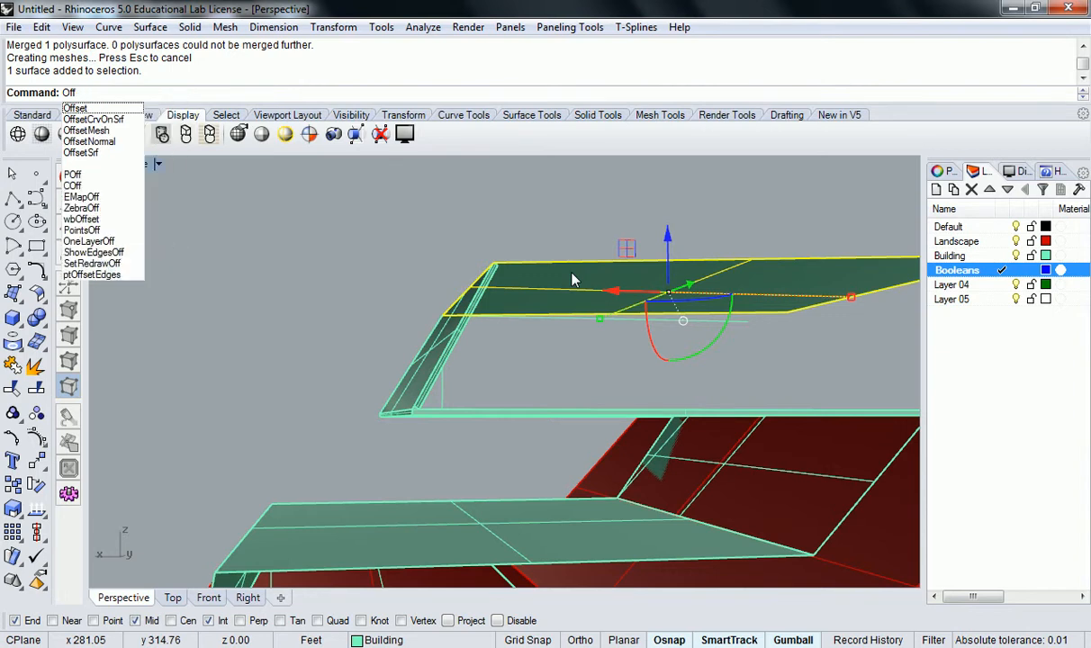
key(BackSpace)
key(BackSpace)
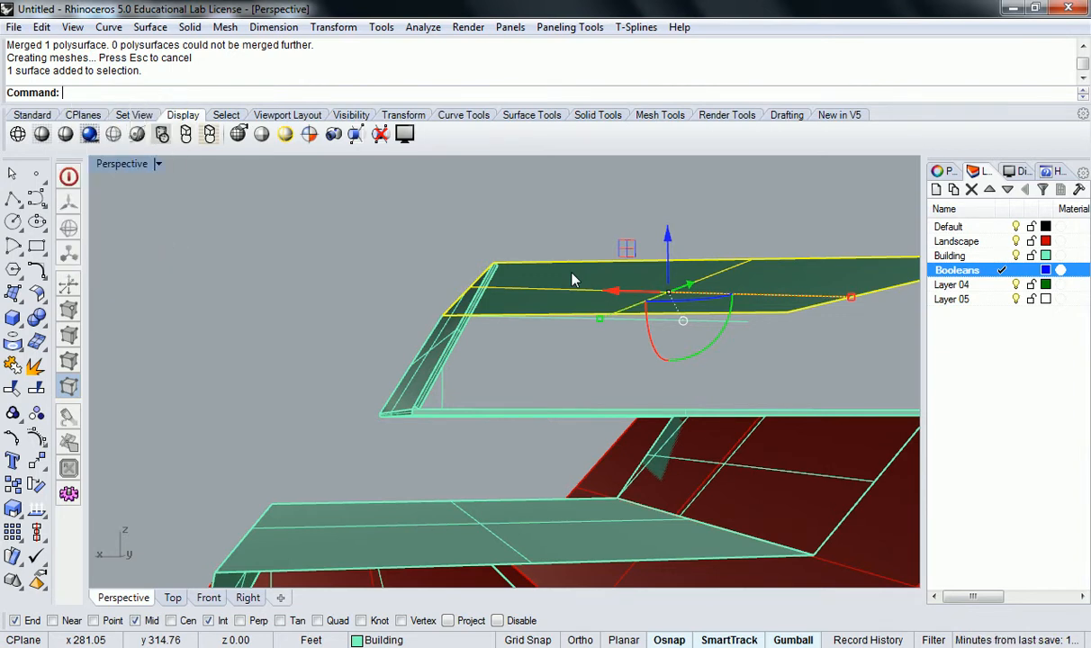
key(Escape)
Review the roof surfaces, the wall's upper edge and the merged corner between slanted wall and floor slab.
scroll(611, 277, up, 6)
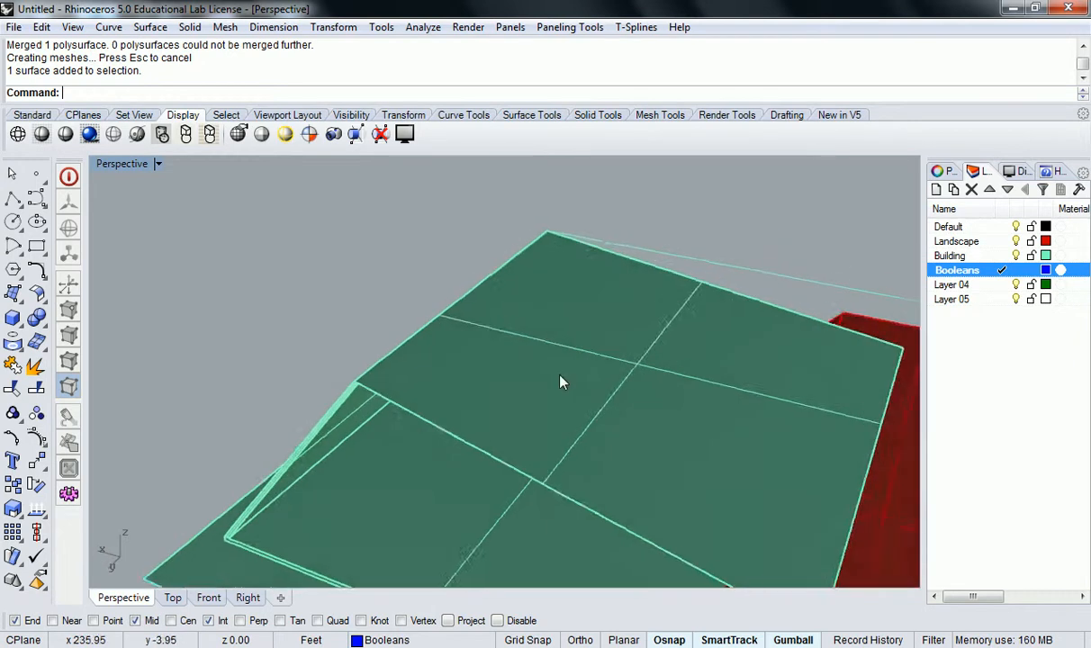
right_drag(687, 307, 569, 308)
right_drag(377, 177, 683, 306)
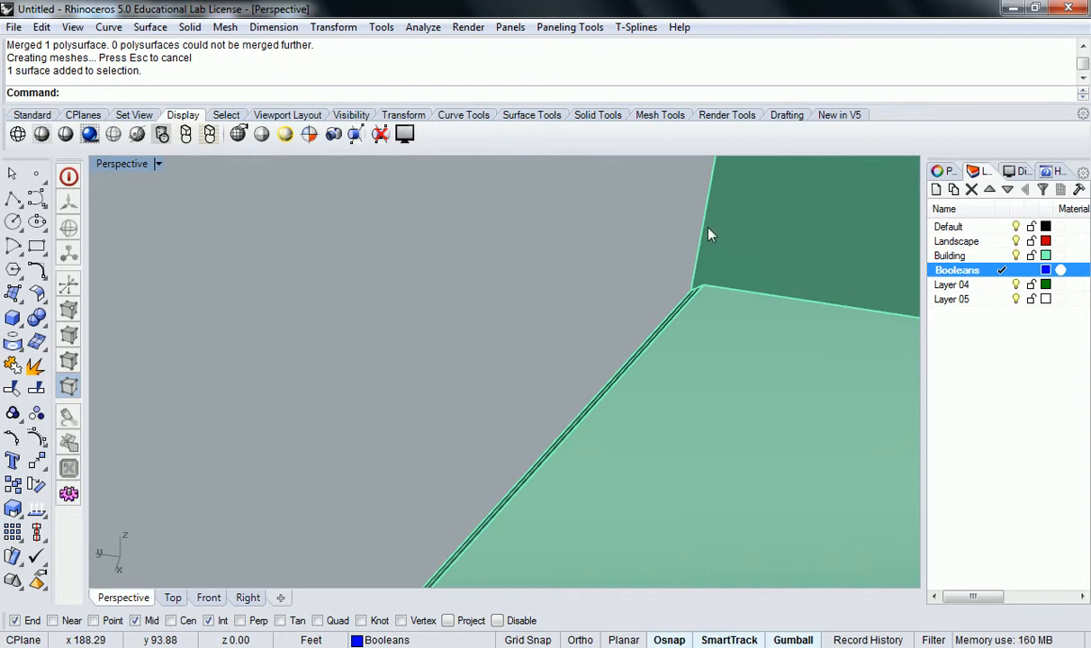
right_drag(711, 241, 435, 451)
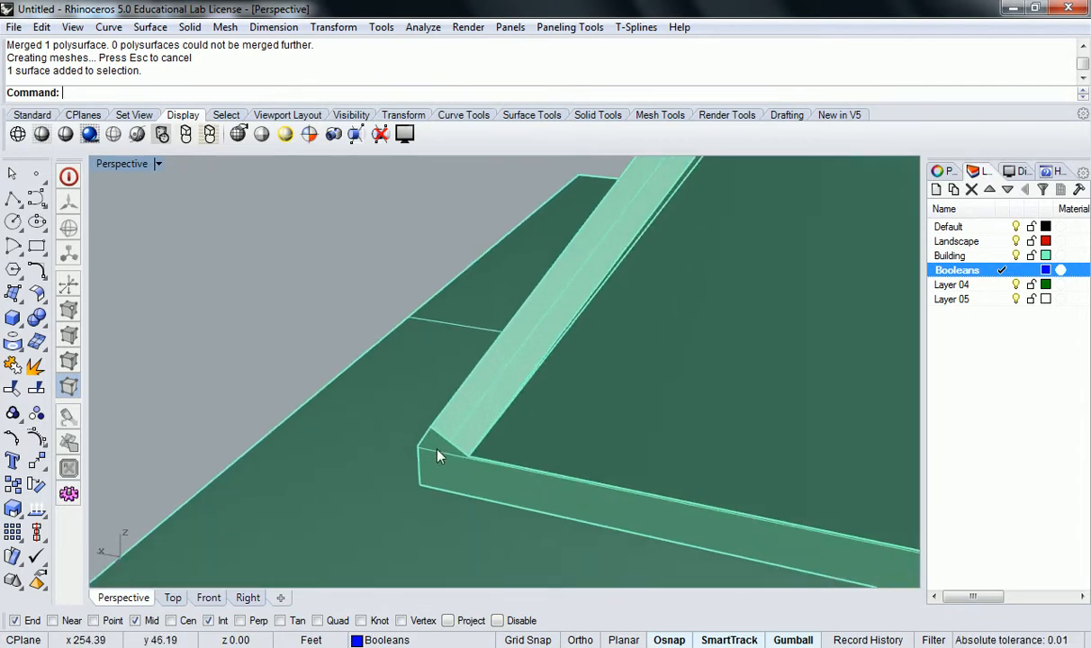